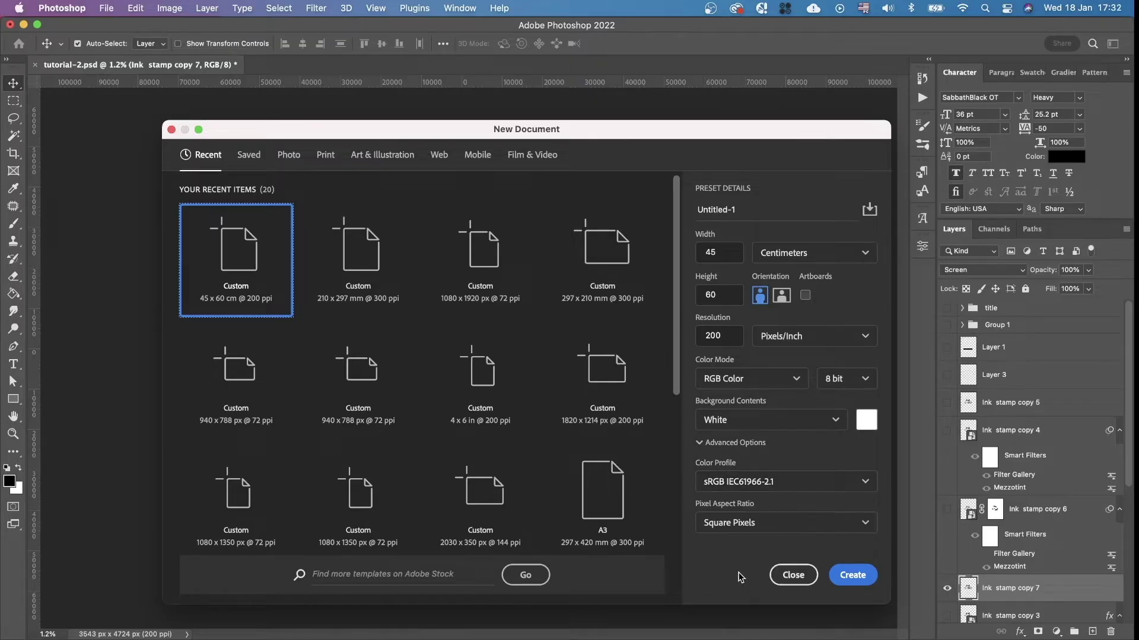
- Create a blank white 45 × 60 cm, 200 ppi document from the recent preset
click(859, 577)
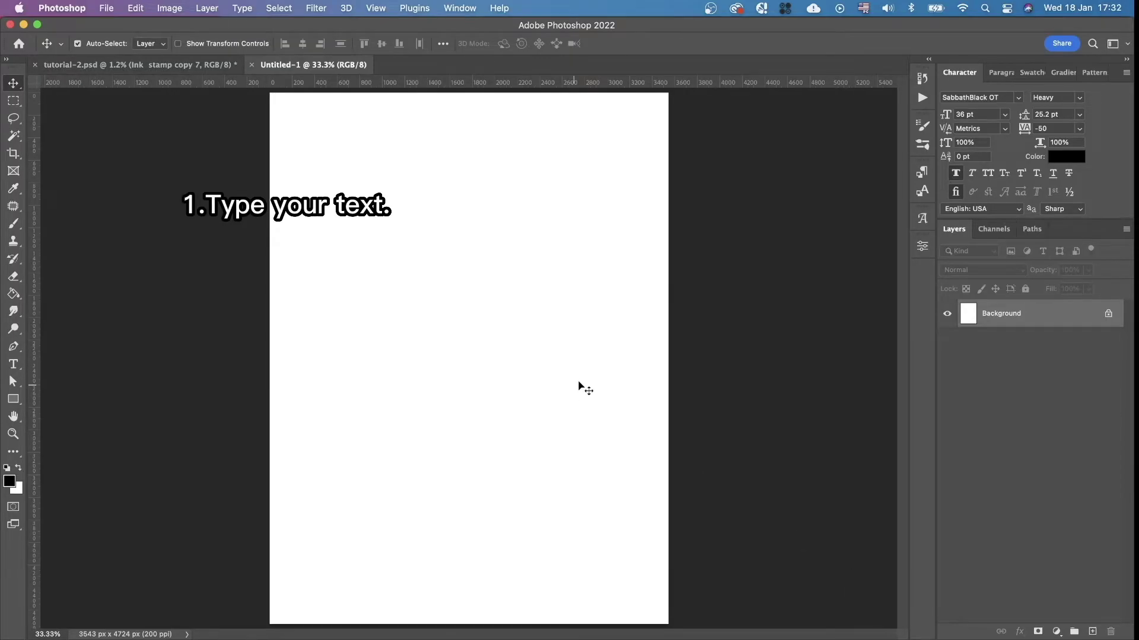
- Add the blackletter text 'Ink stamp' on the page with the Type tool
click(15, 367)
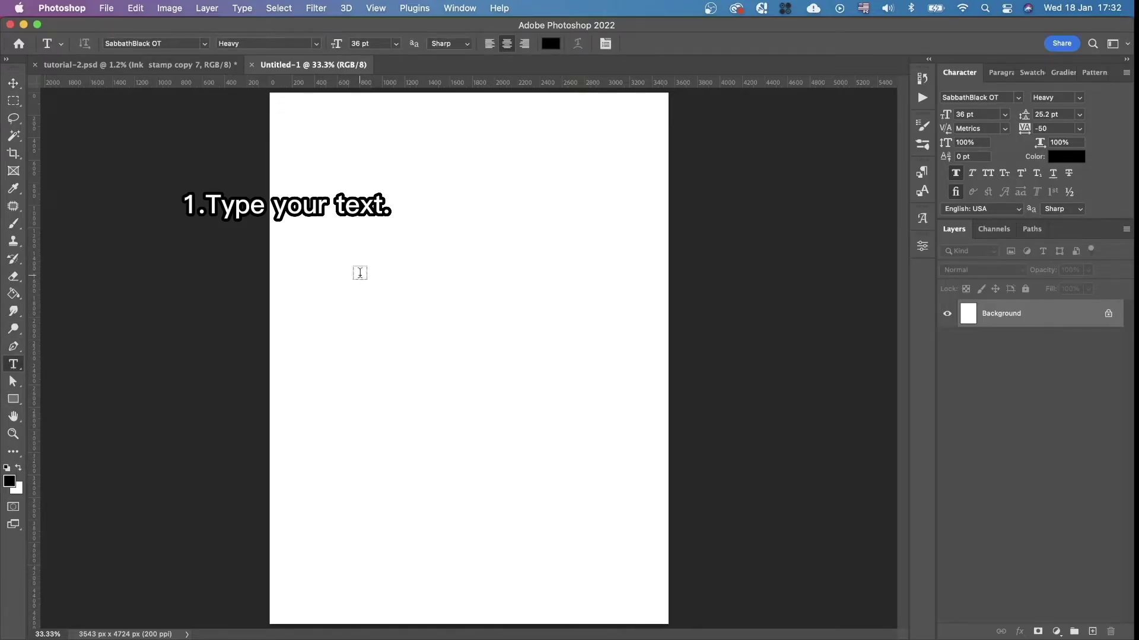
click(360, 273)
text(I)
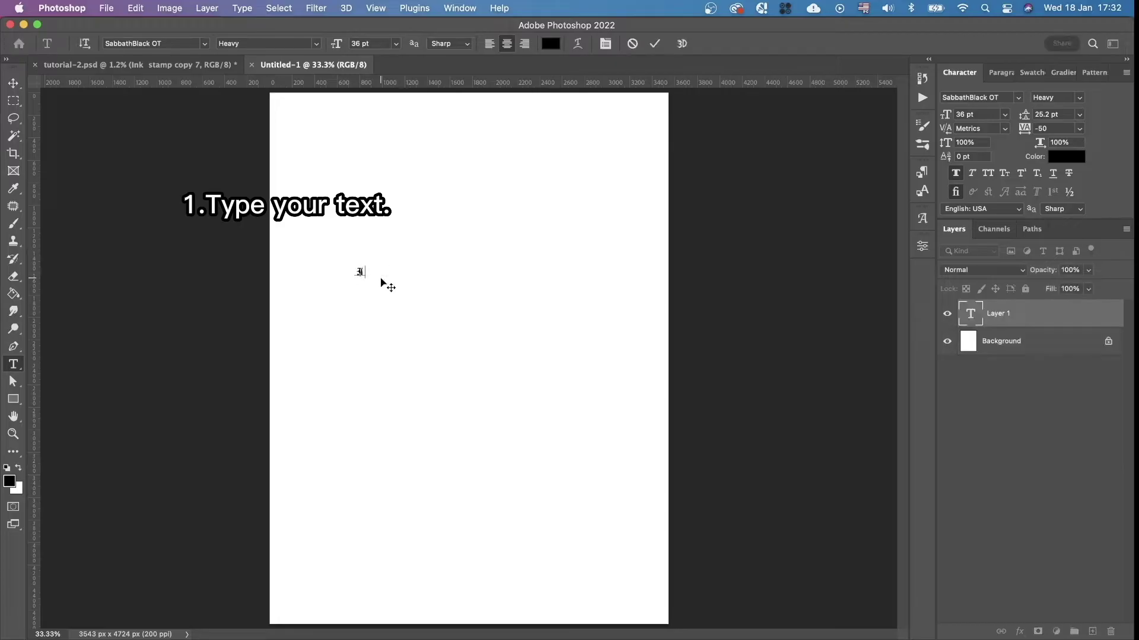
text(nkStamp)
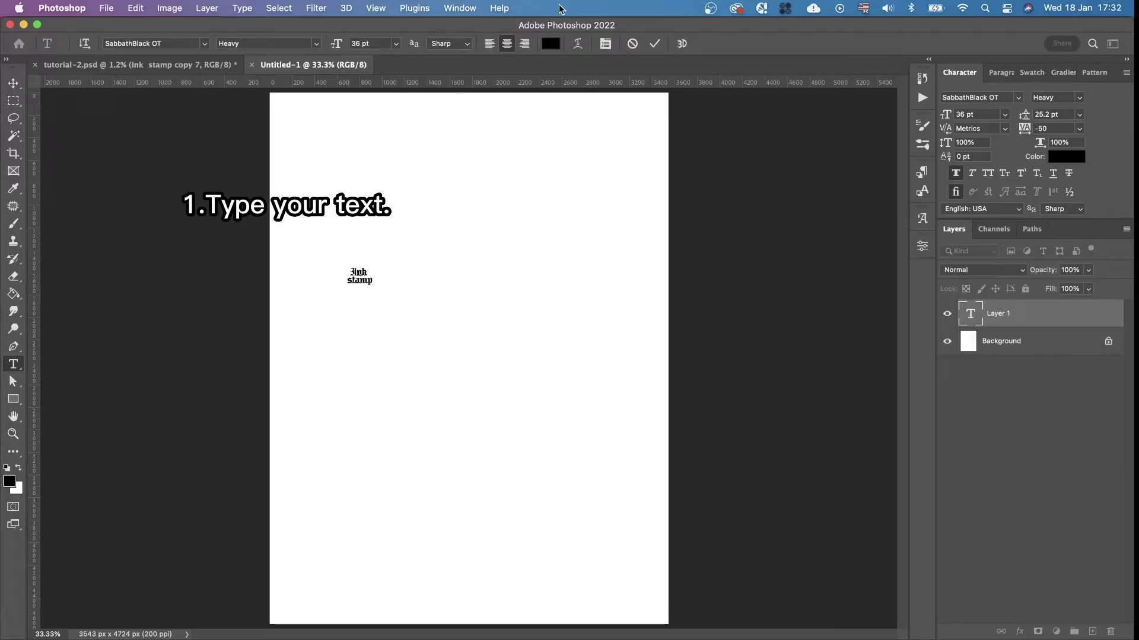
key(super+Return)
- Scale the Ink stamp text up to about 321 pt and centre it horizontally
key(super+t)
drag(378, 290, 597, 418)
key(Return)
mouse_move(474, 336)
mouse_down()
mouse_move(469, 302)
mouse_move(481, 315)
mouse_up()
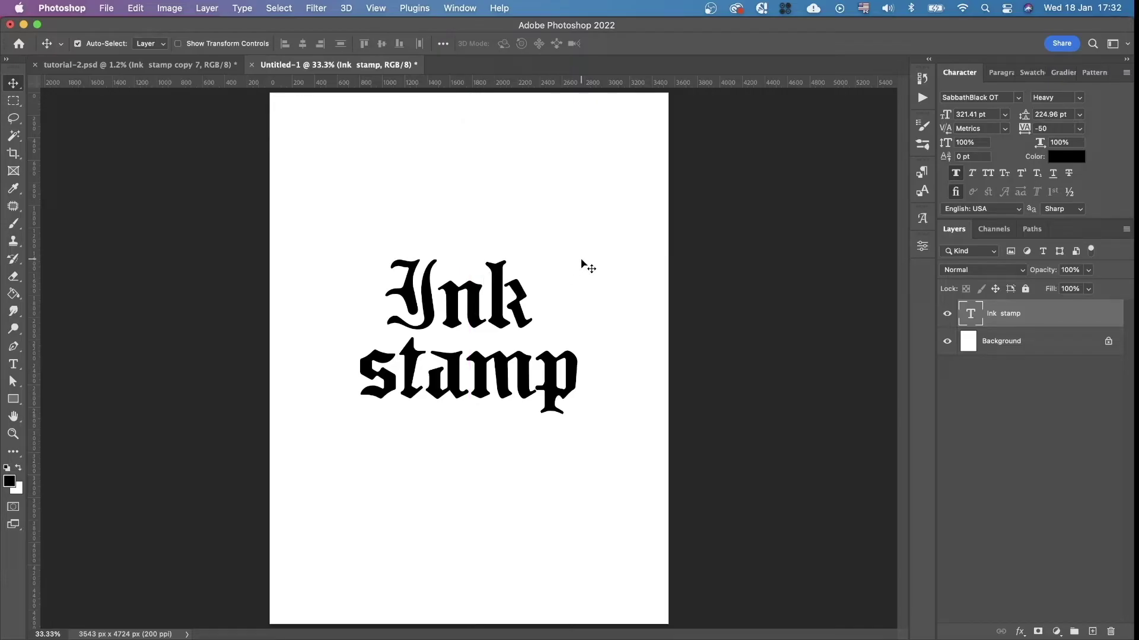
scroll(584, 265, up, 2)
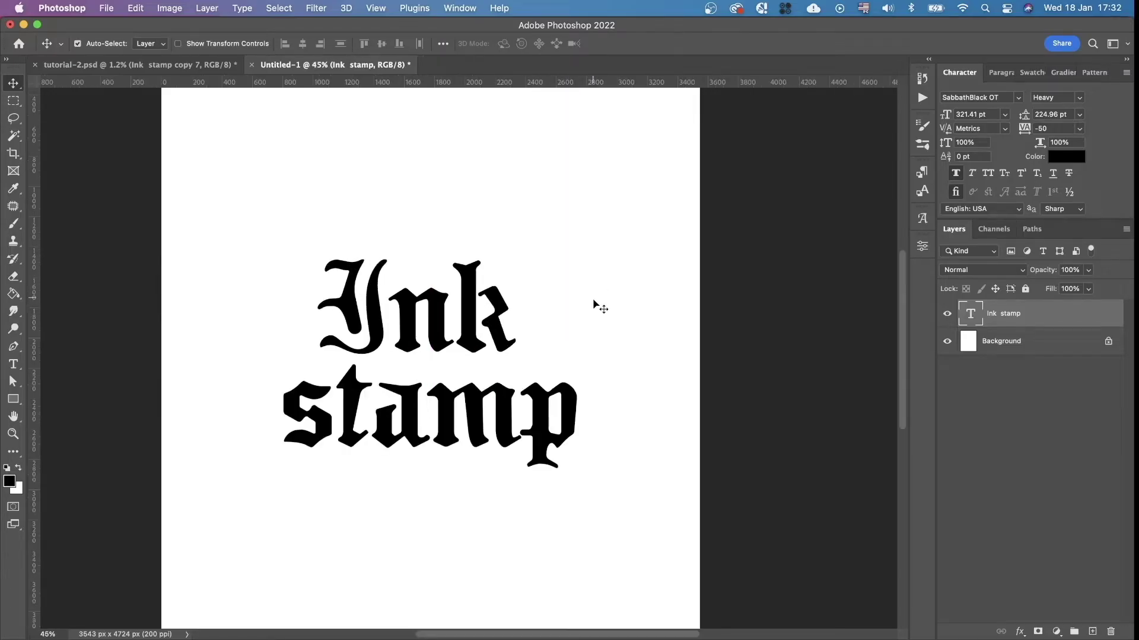
- Duplicate Ink stamp twice, hide copy 2 and the original, and select Ink stamp copy
scroll(592, 300, down, 3)
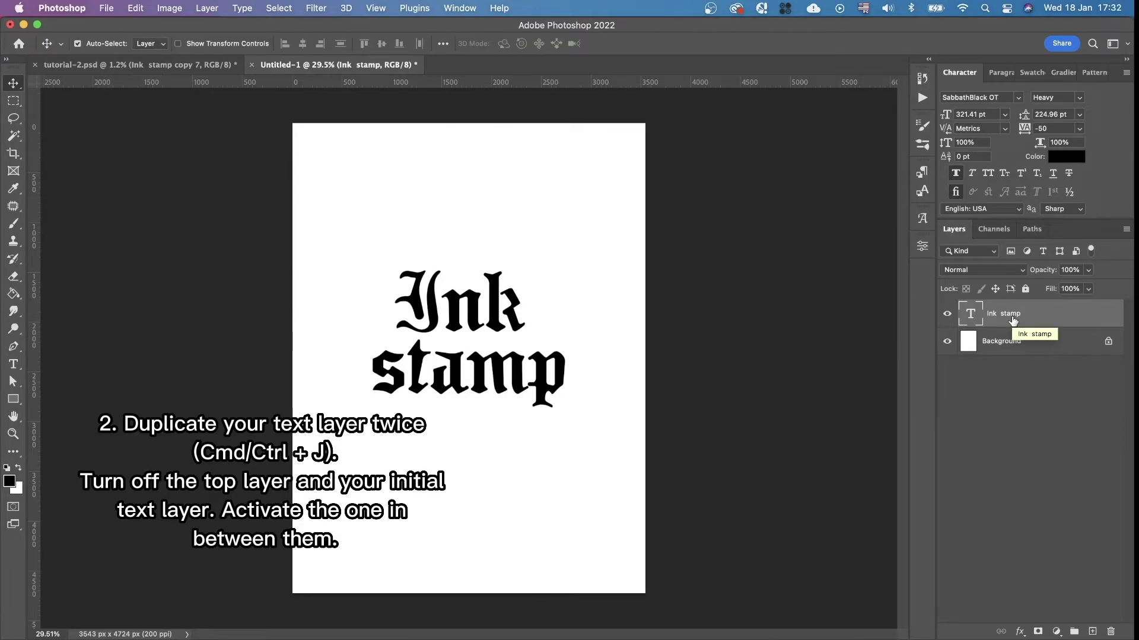
key(super+j)
key(super+j)
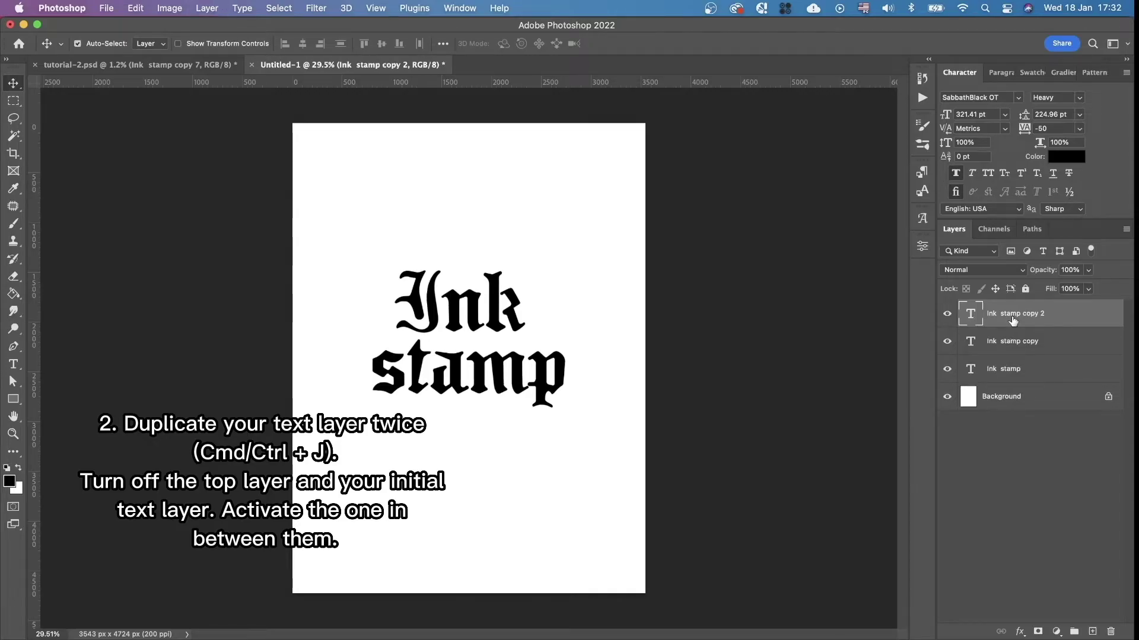
click(947, 314)
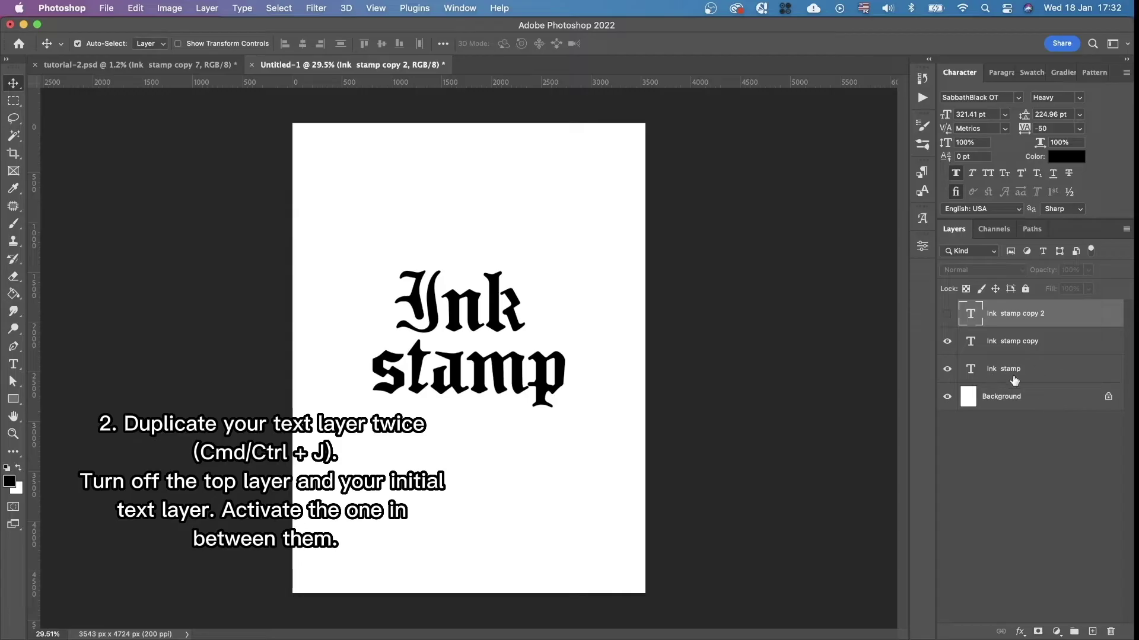
click(947, 370)
click(1023, 347)
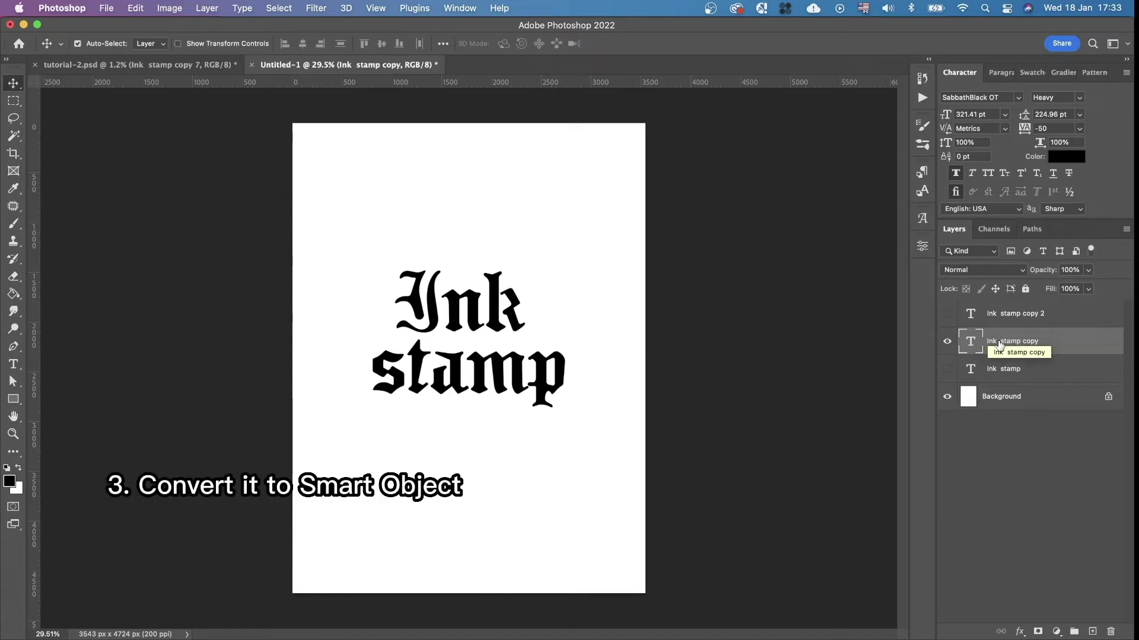
- Convert the Ink stamp copy layer to a smart object from its context menu
right_click(999, 345)
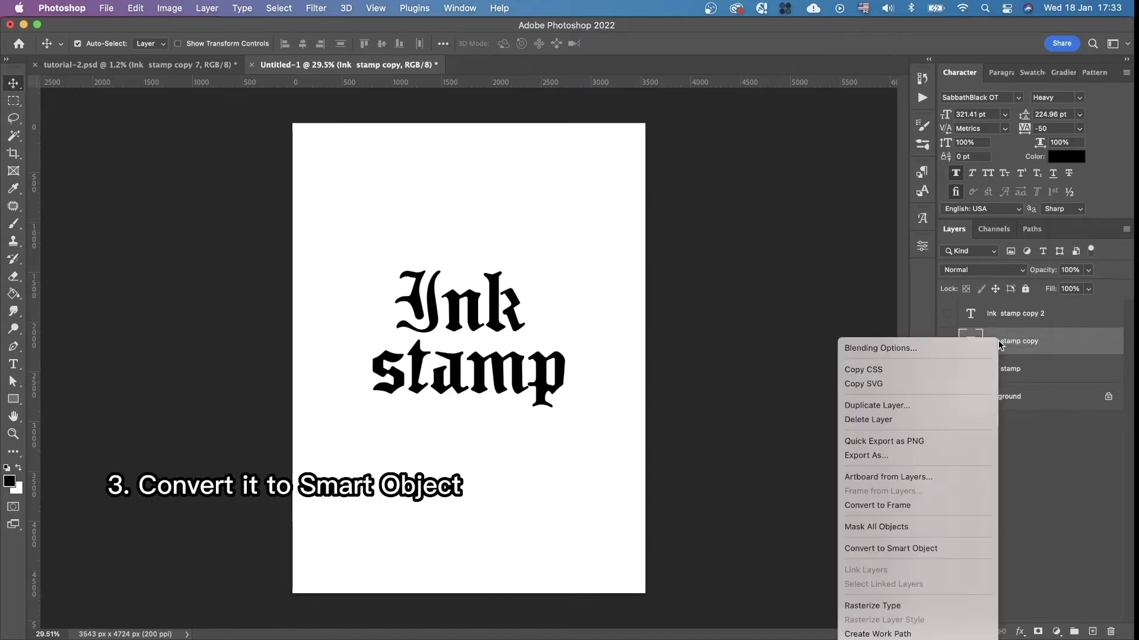
click(912, 549)
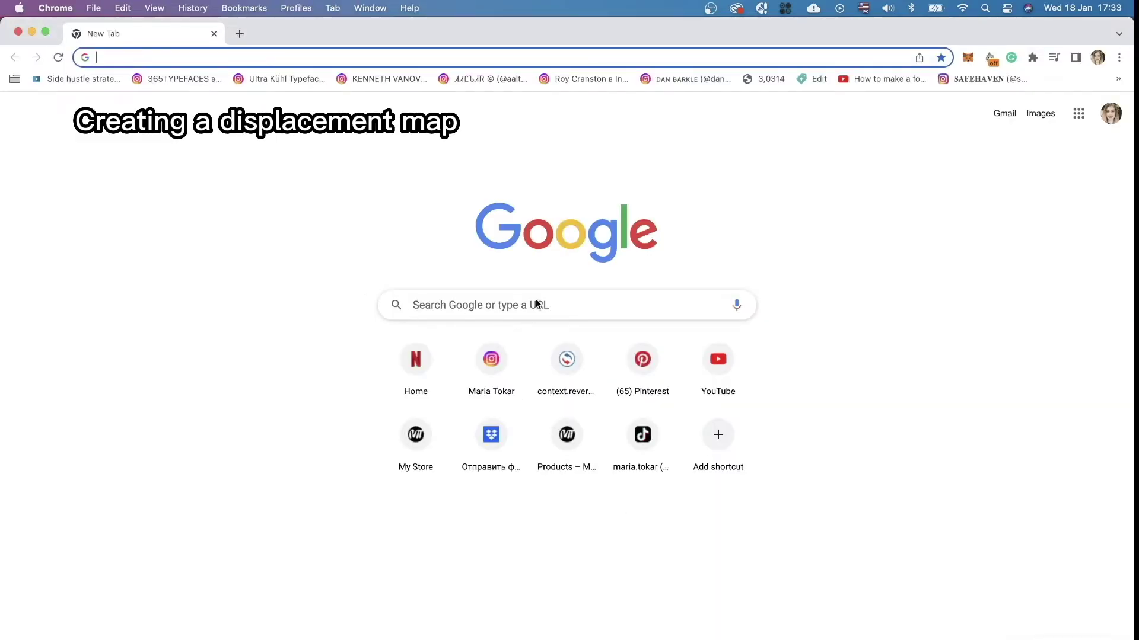
- Load the unsplash.com home page in Chrome
text(unsplash.com/s/photos/eating-sweets)
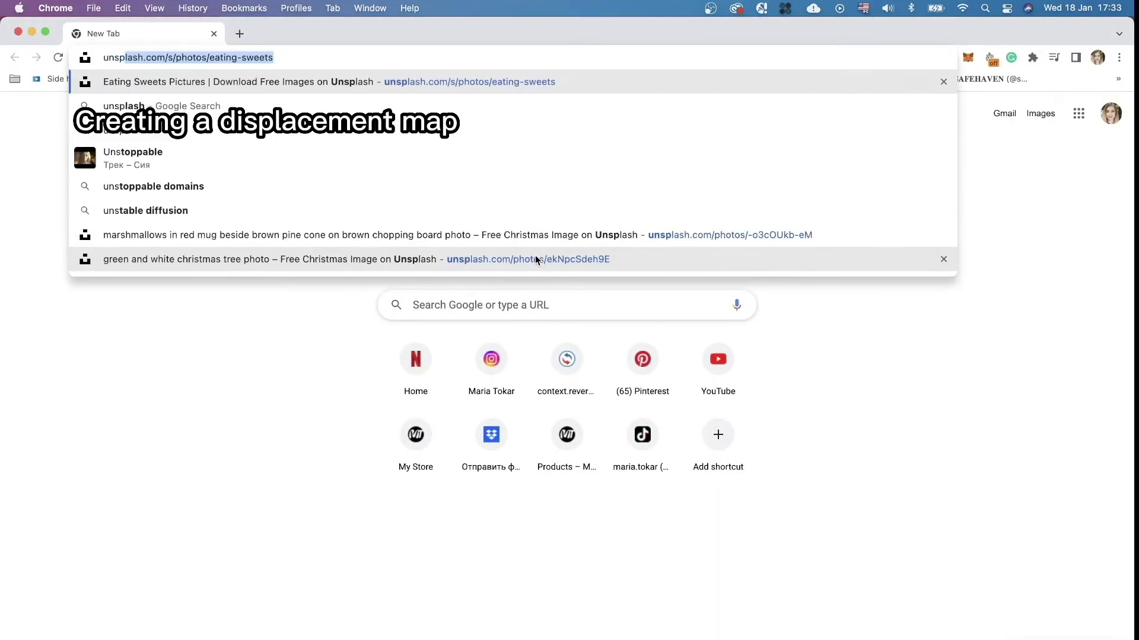
click(176, 58)
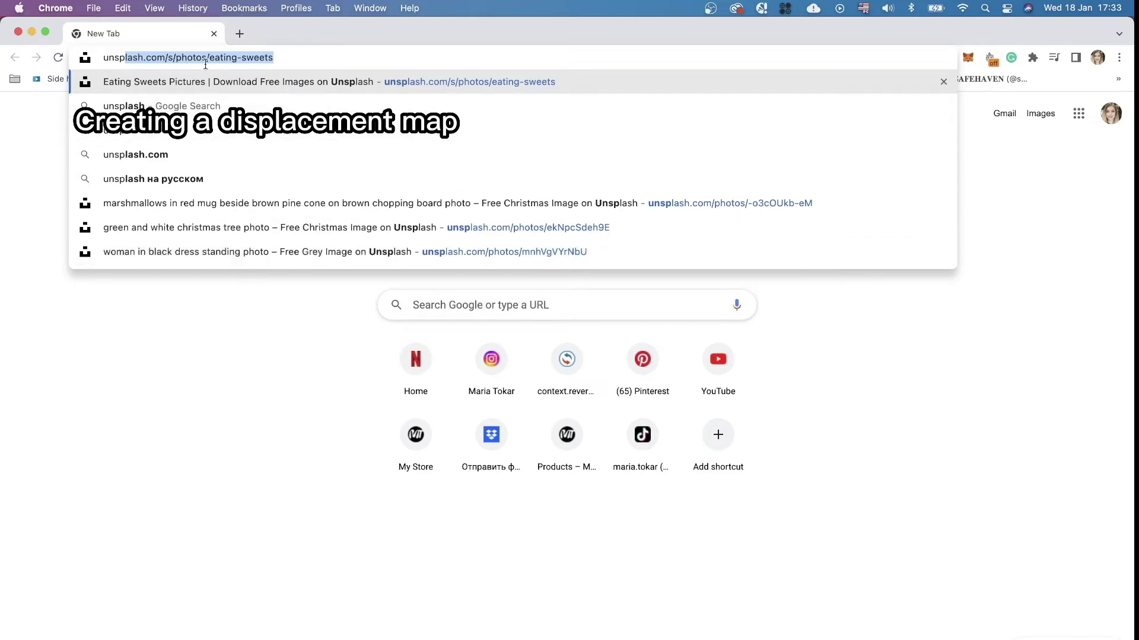
drag(158, 56, 331, 62)
key(BackSpace)
key(Return)
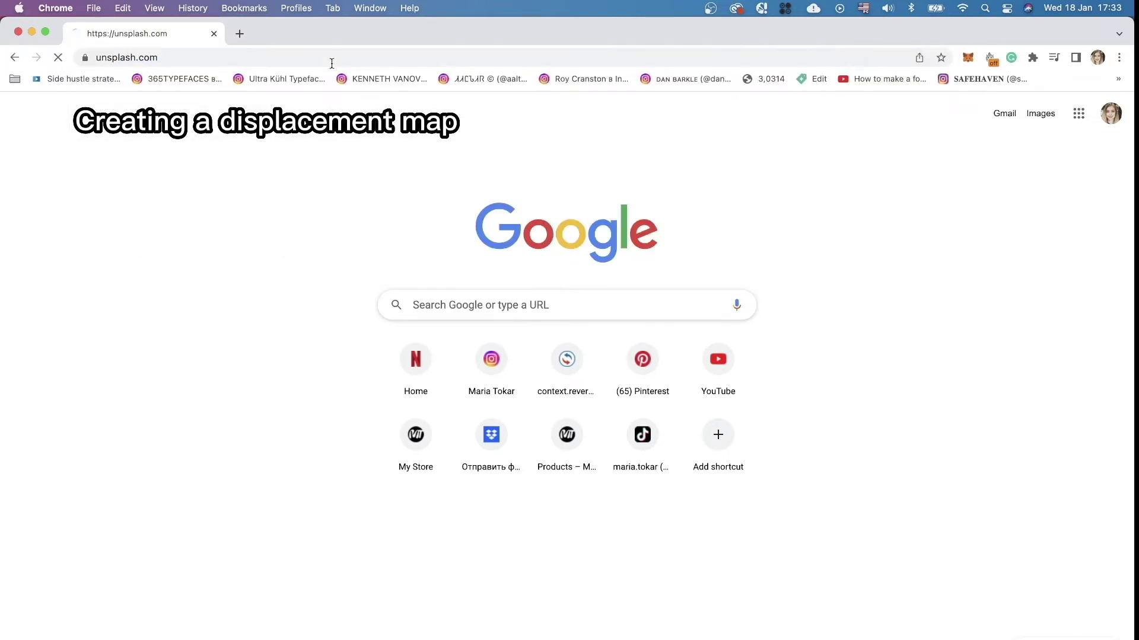
- Search Unsplash for grunge texture and open a grey, black-speckled texture photo
click(397, 382)
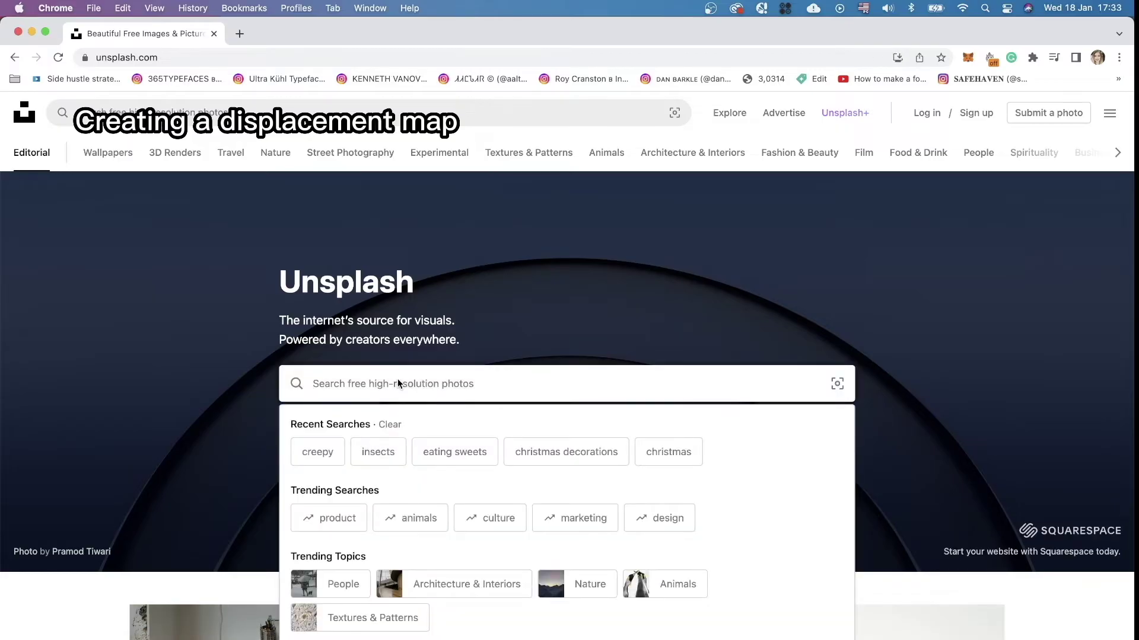
text(grunge)
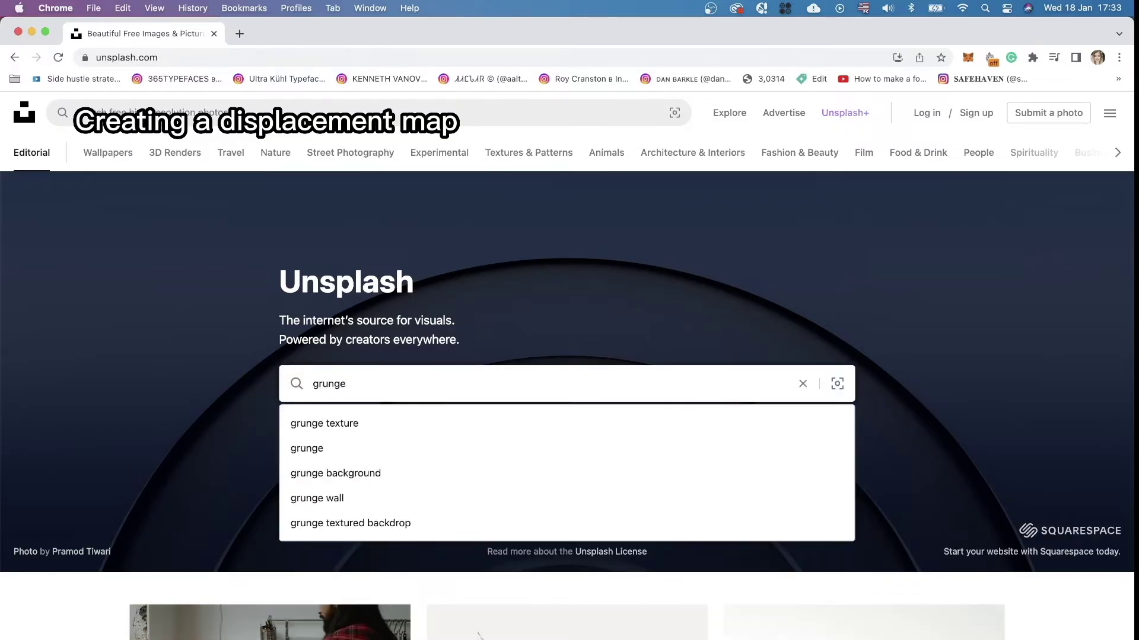
click(412, 428)
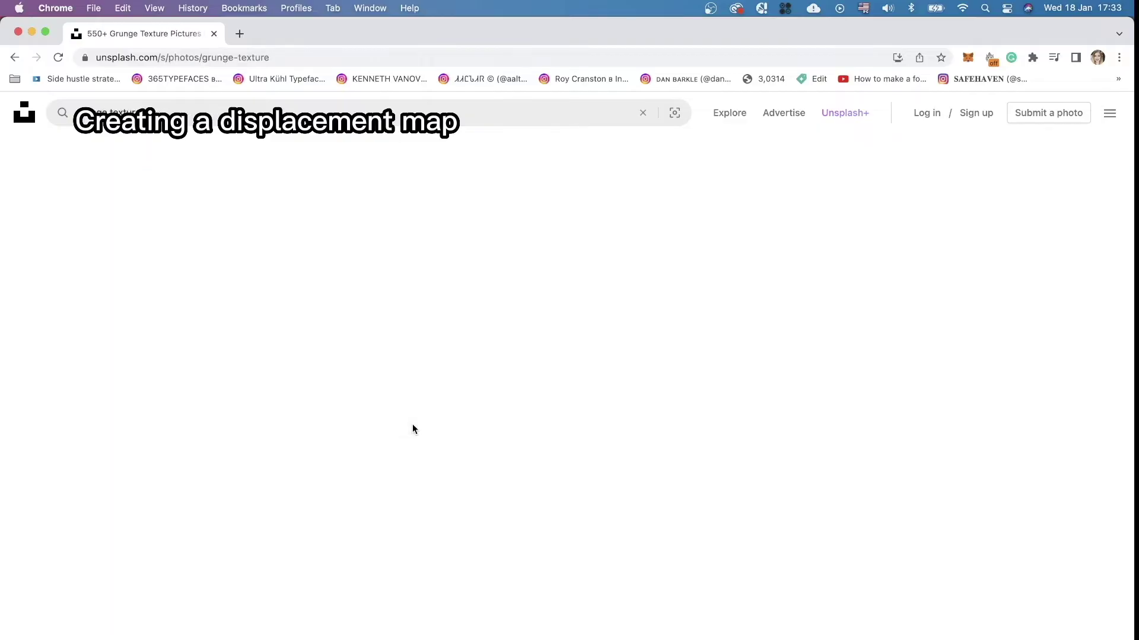
scroll(555, 489, down, 12)
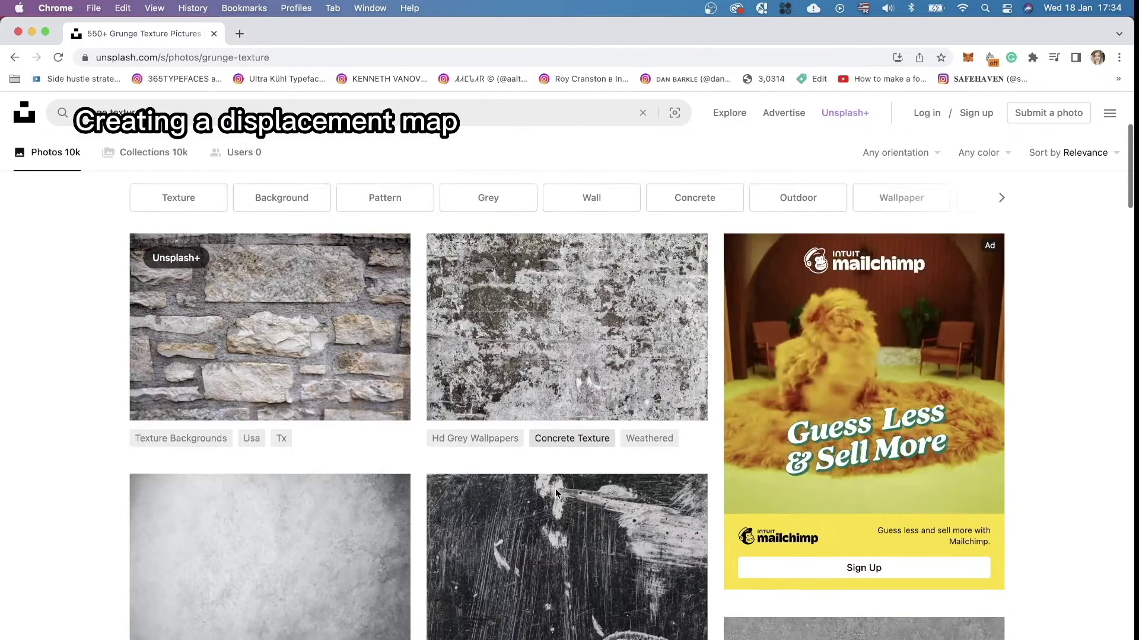
scroll(555, 489, down, 10)
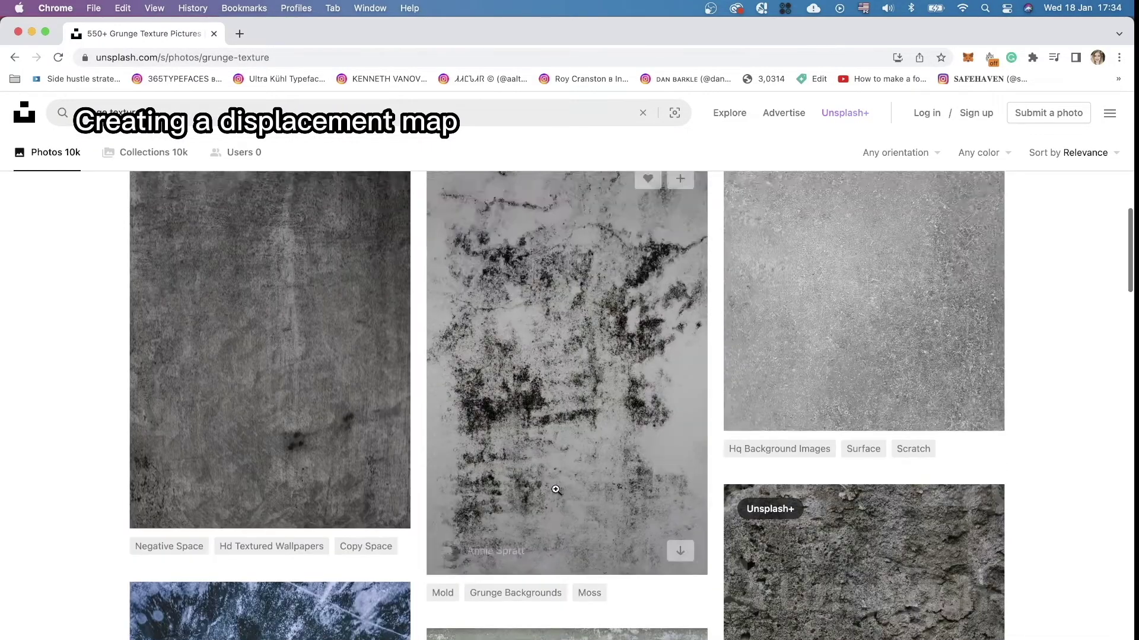
scroll(555, 490, down, 10)
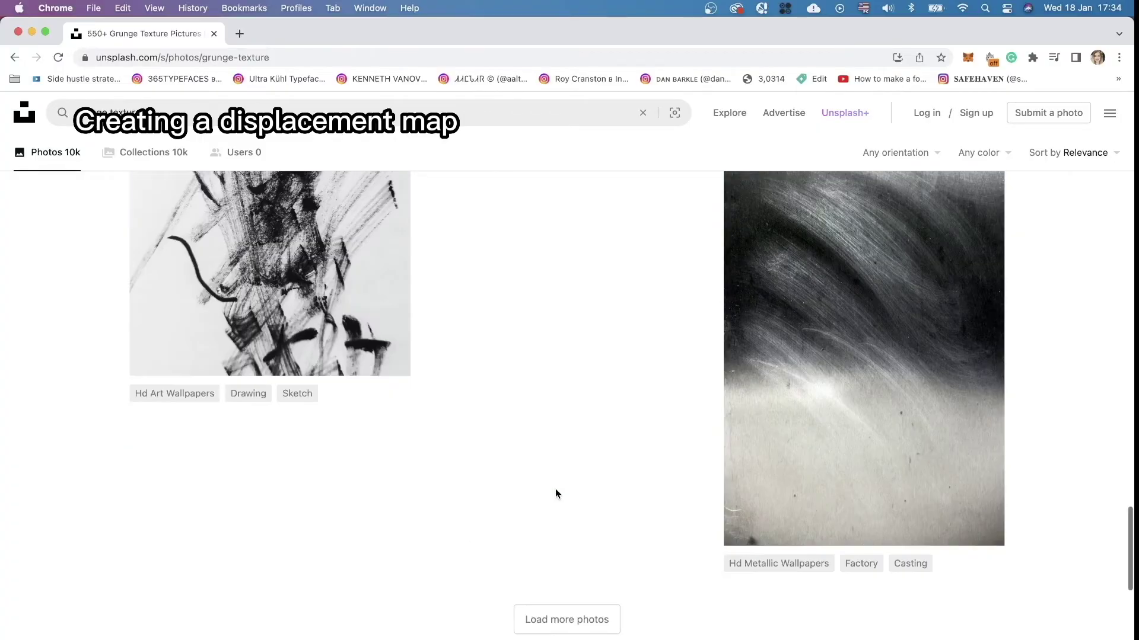
scroll(555, 489, up, 15)
scroll(558, 494, up, 10)
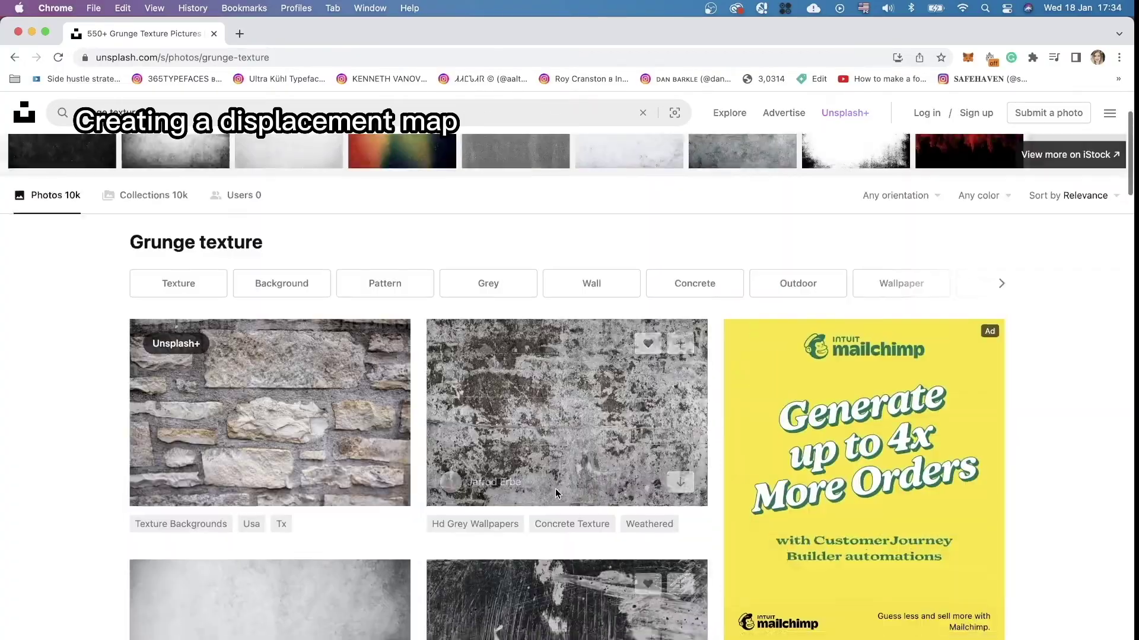
scroll(559, 490, down, 8)
click(562, 363)
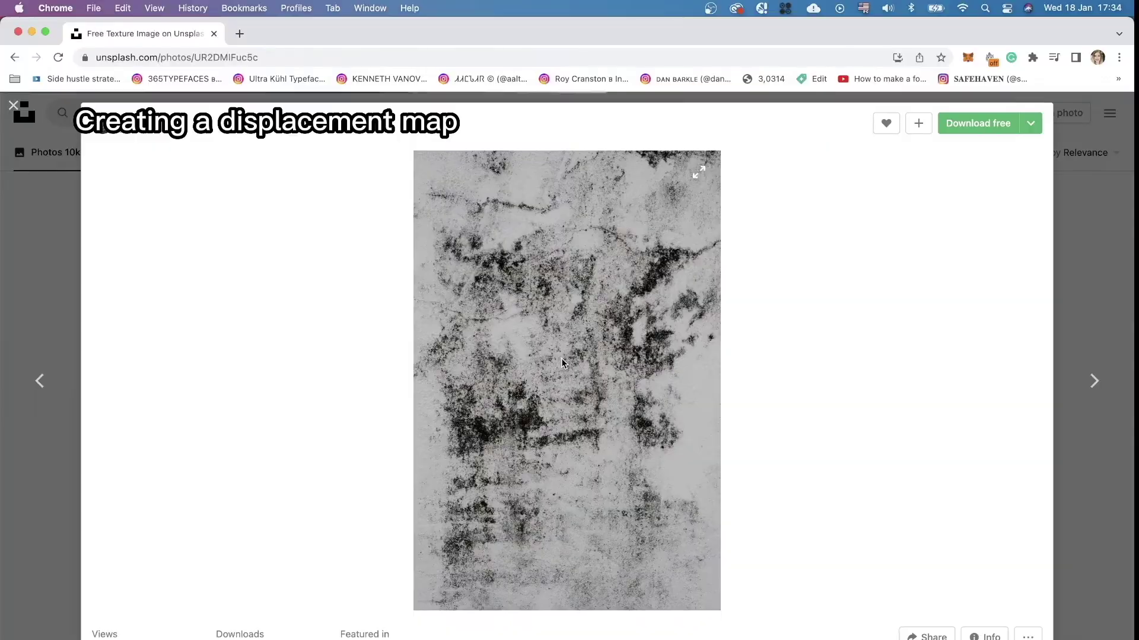
- Download the grey grunge texture JPEG into the YouTube folder and show it in Finder
click(982, 125)
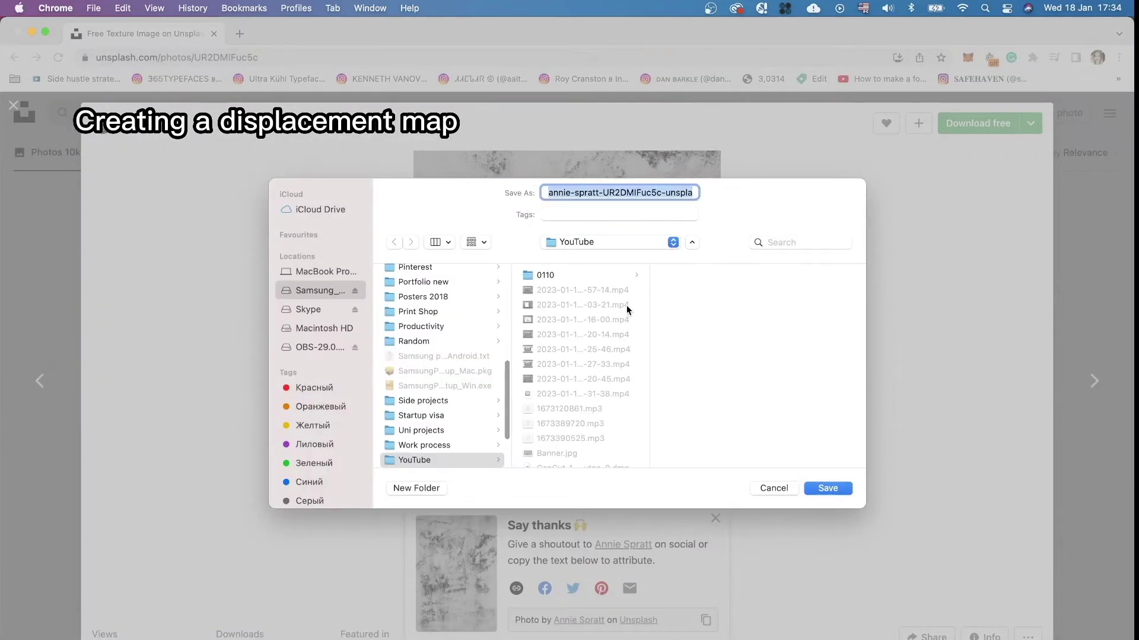
click(819, 493)
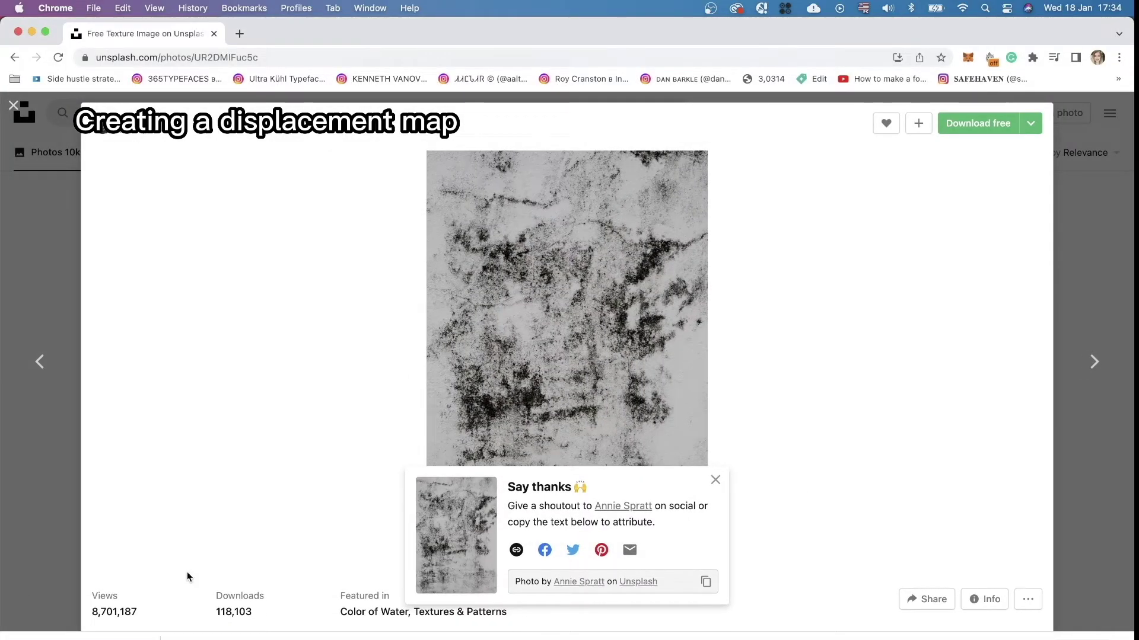
right_click(145, 637)
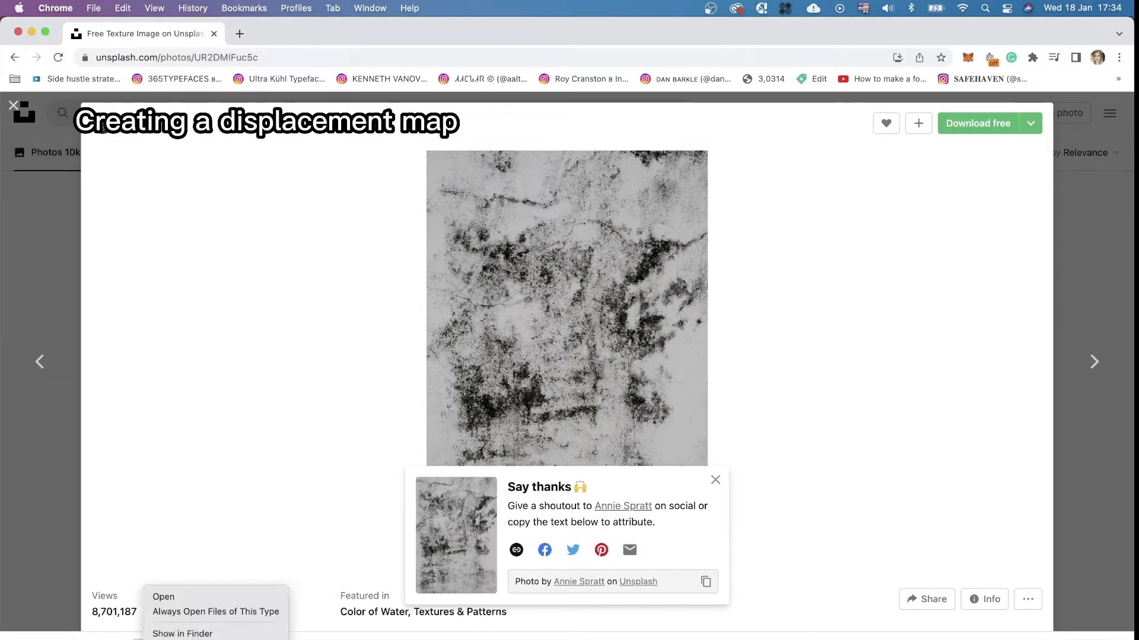
click(167, 635)
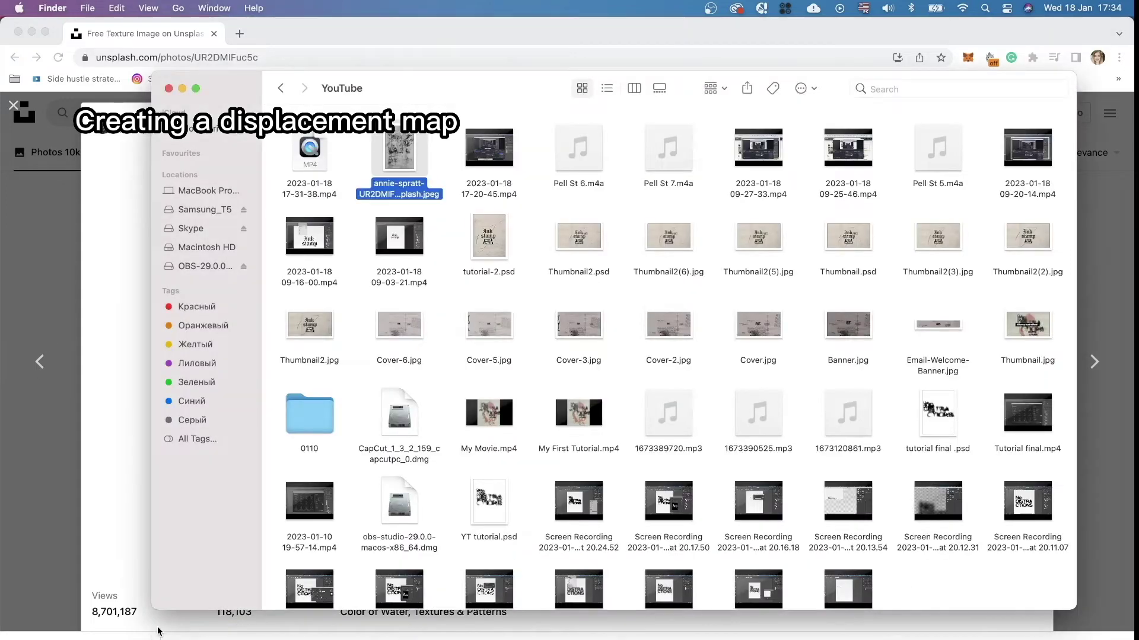
- Open the downloaded grunge texture JPEG with Adobe Photoshop 2022 from Finder
right_click(400, 142)
mouse_move(572, 165)
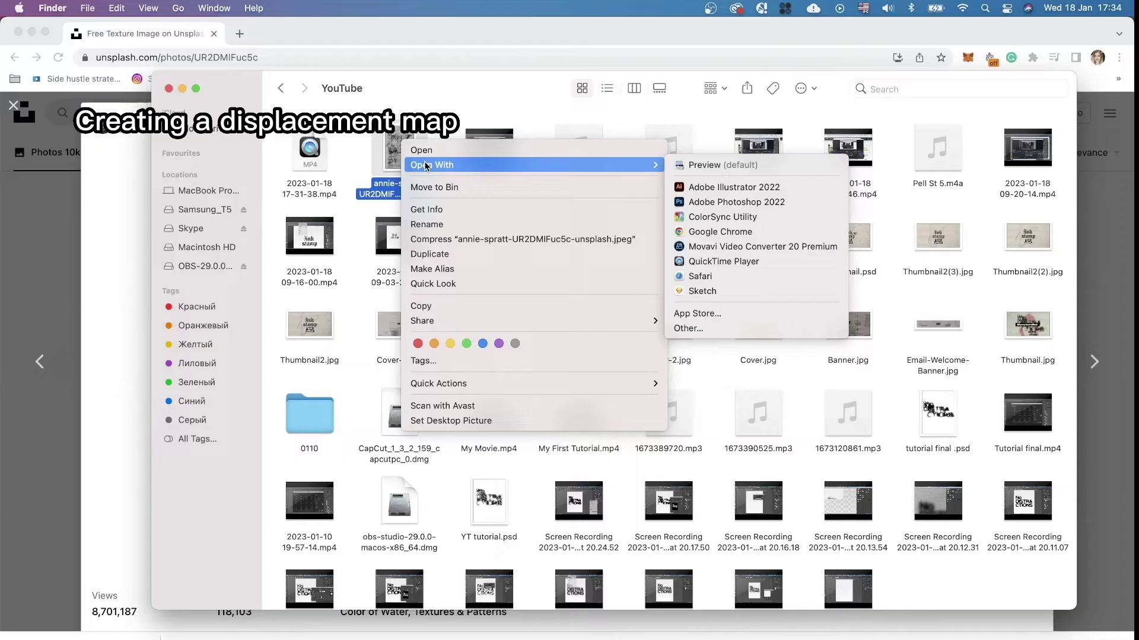
click(727, 203)
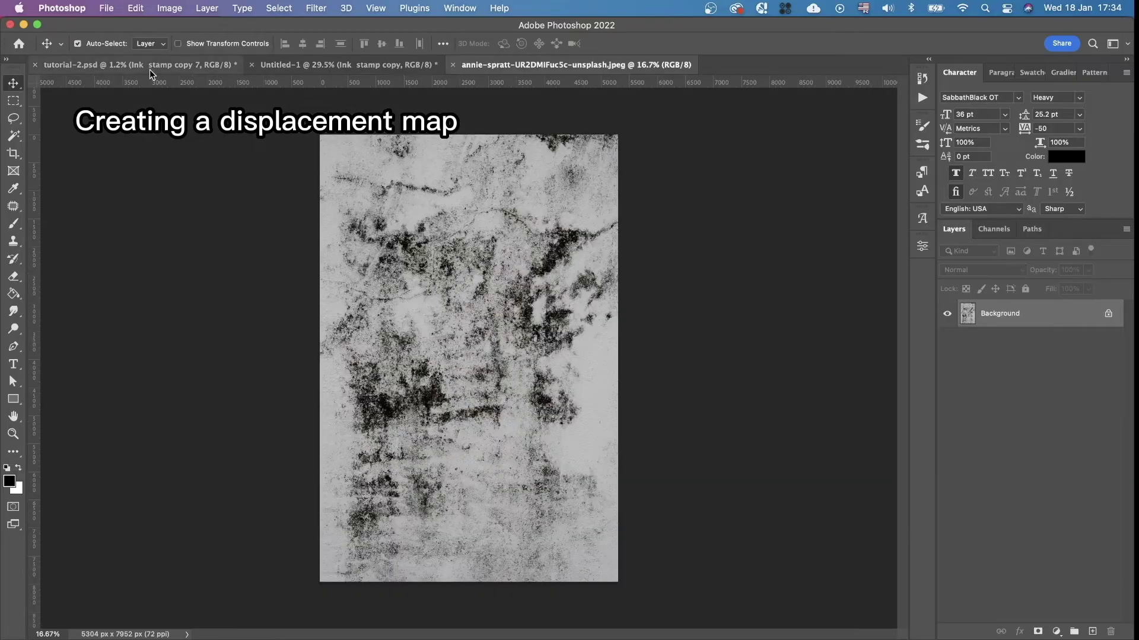
- Save a Photoshop-format copy named 'Grunge texture.psd' and close the texture JPEG
click(107, 9)
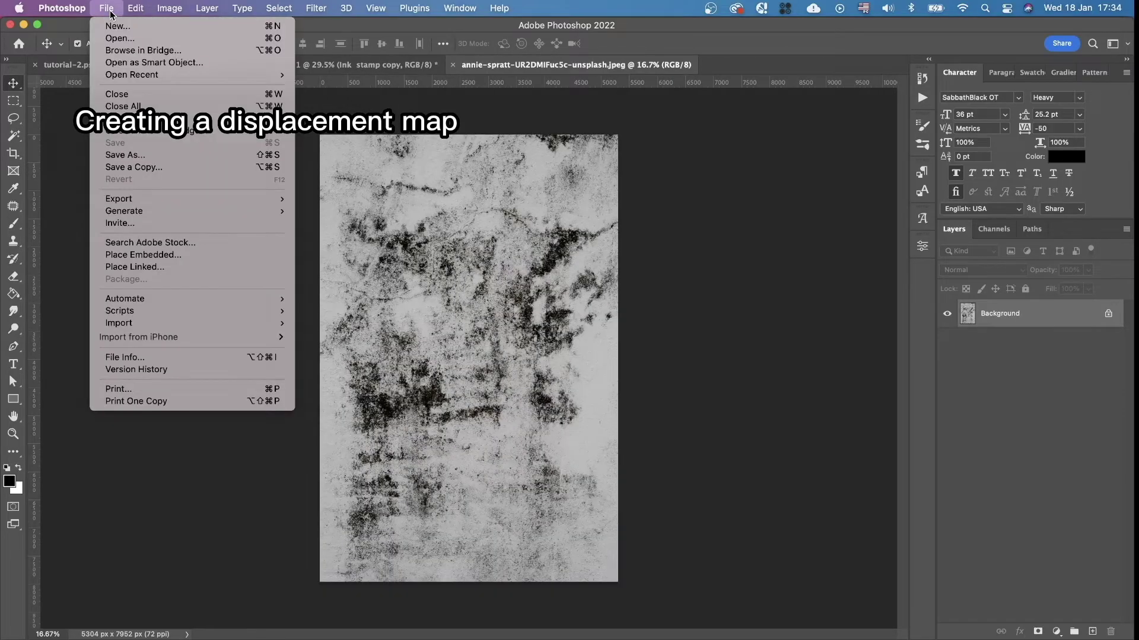
click(151, 155)
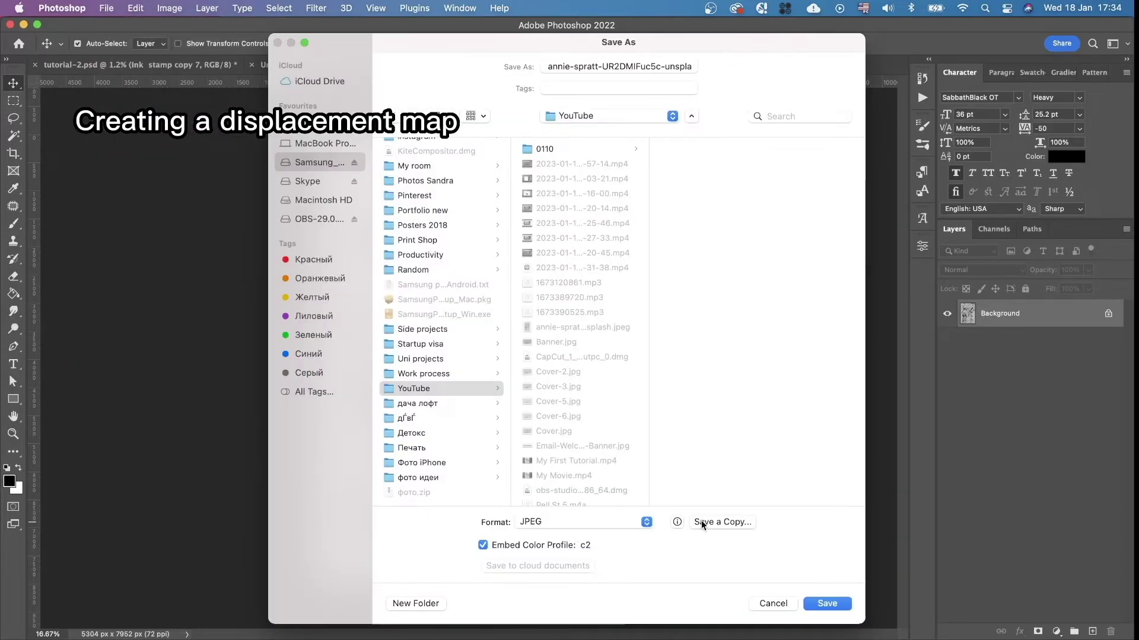
click(710, 524)
click(602, 466)
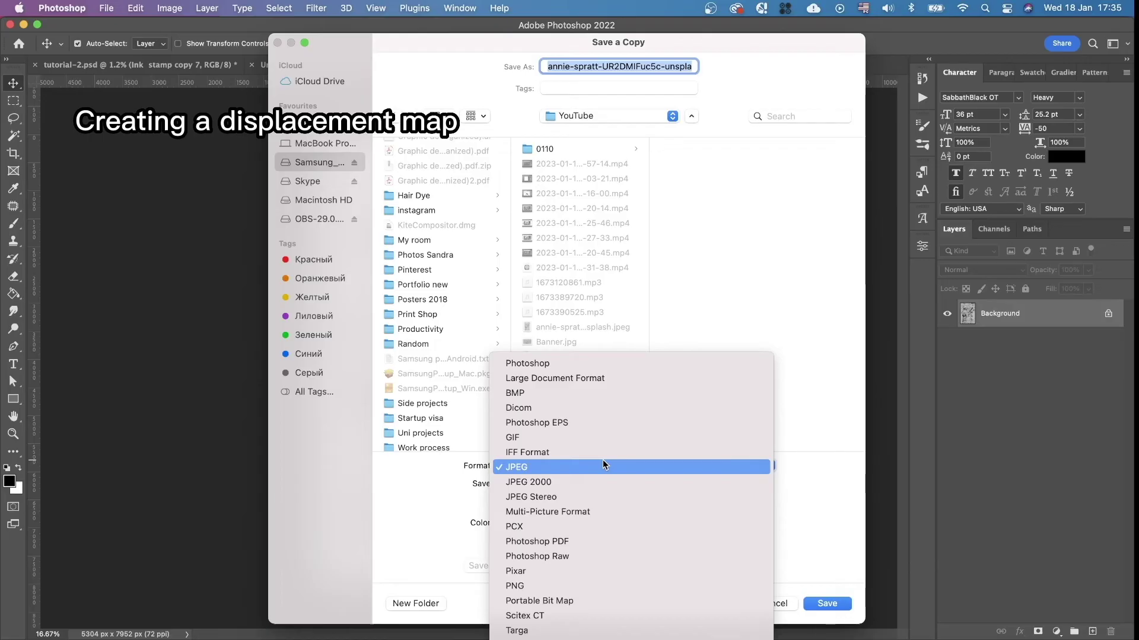
click(574, 363)
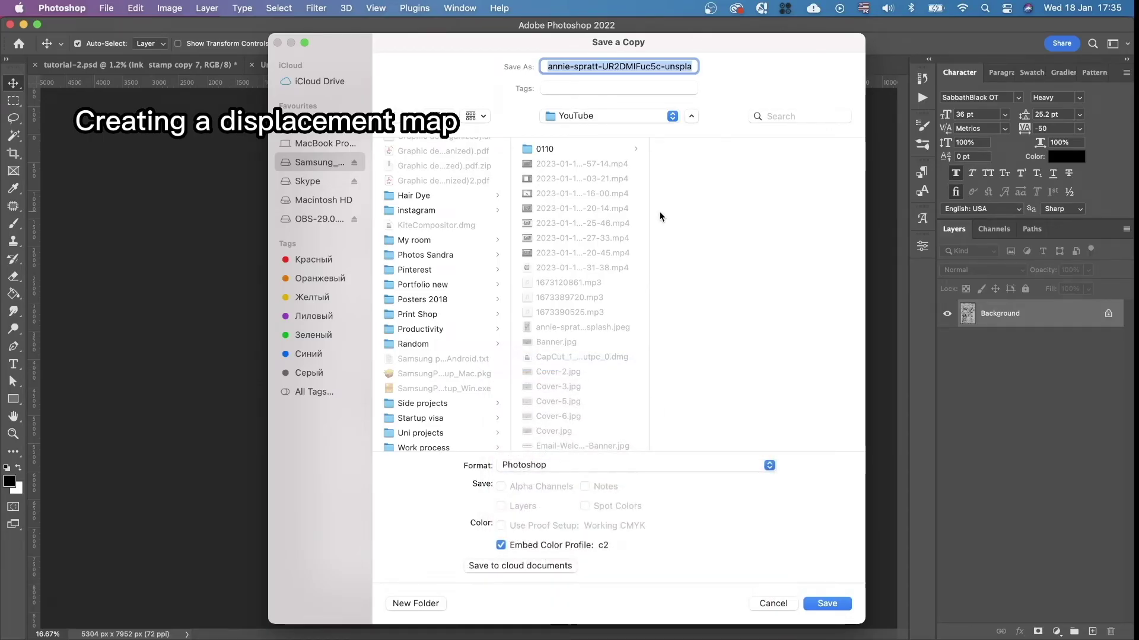
text(Grun)
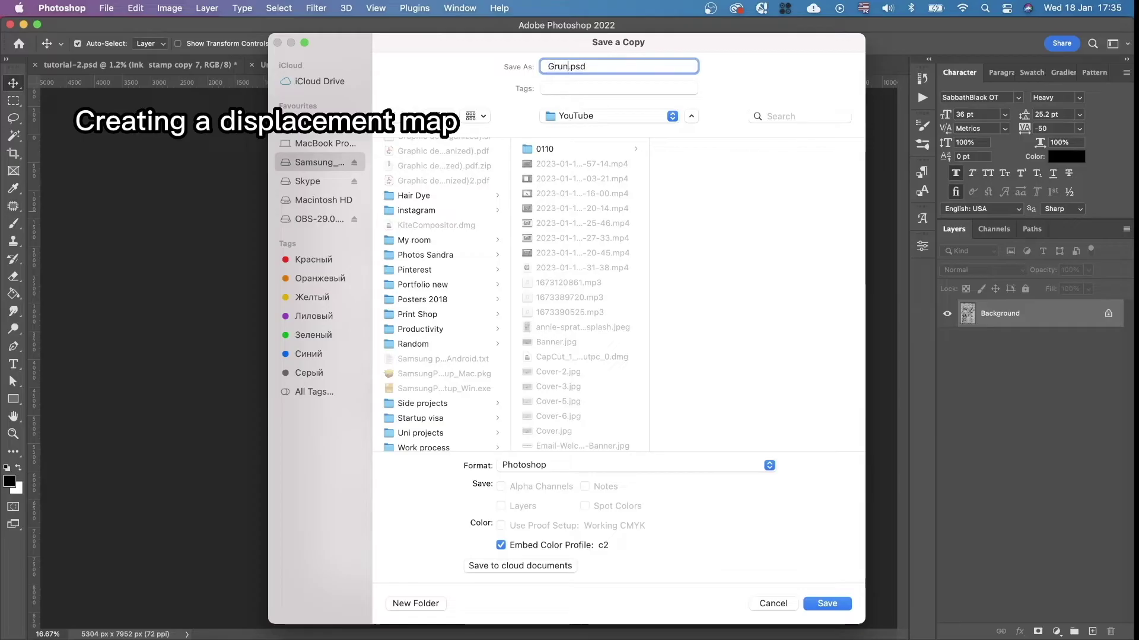
text(ge texture)
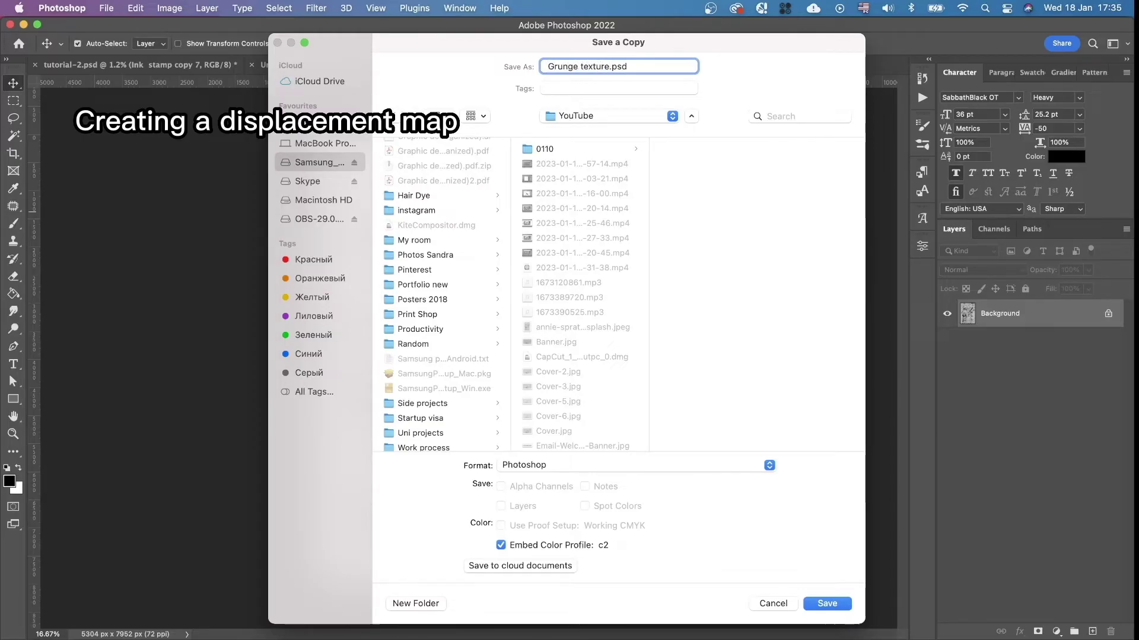
click(827, 604)
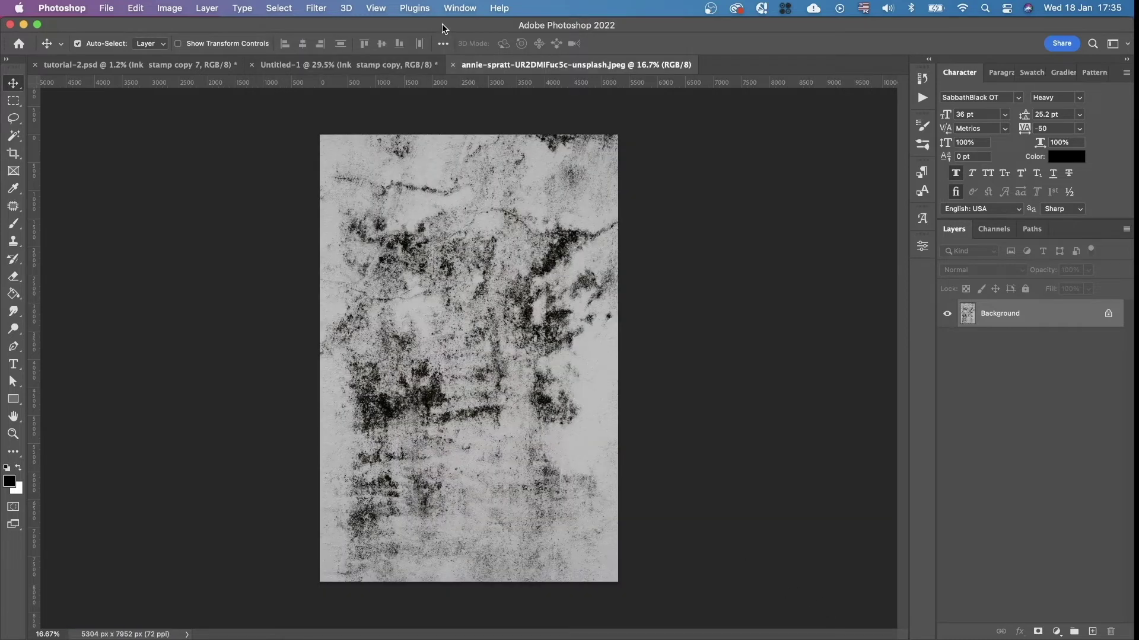
click(452, 67)
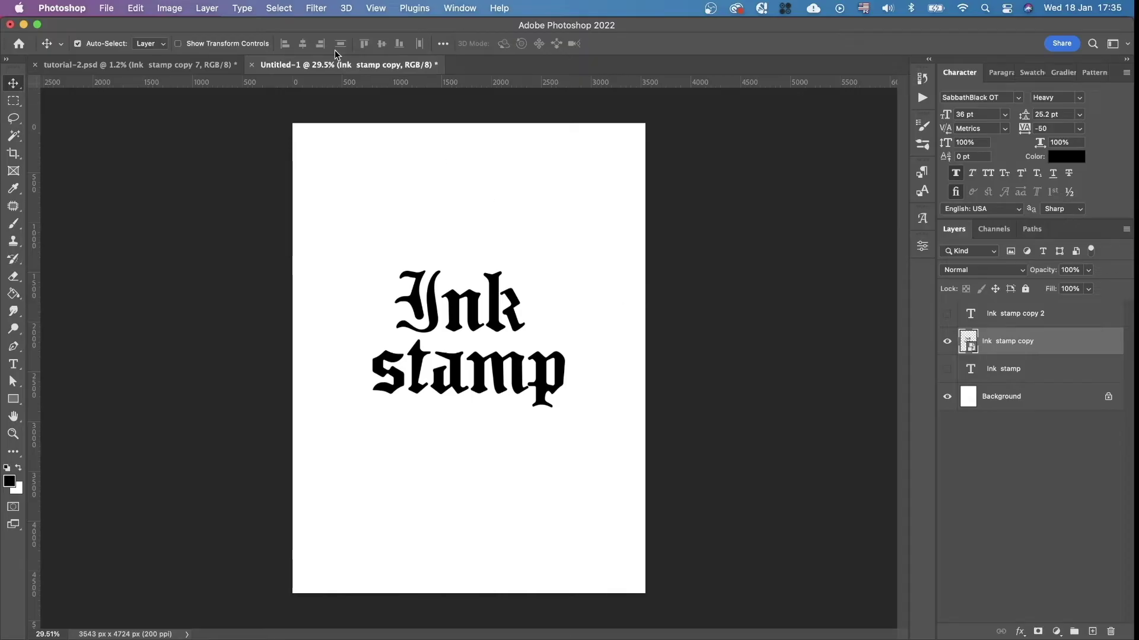
- Apply Filter > Distort > Displace with horizontal and vertical scale 9
click(317, 8)
mouse_move(363, 206)
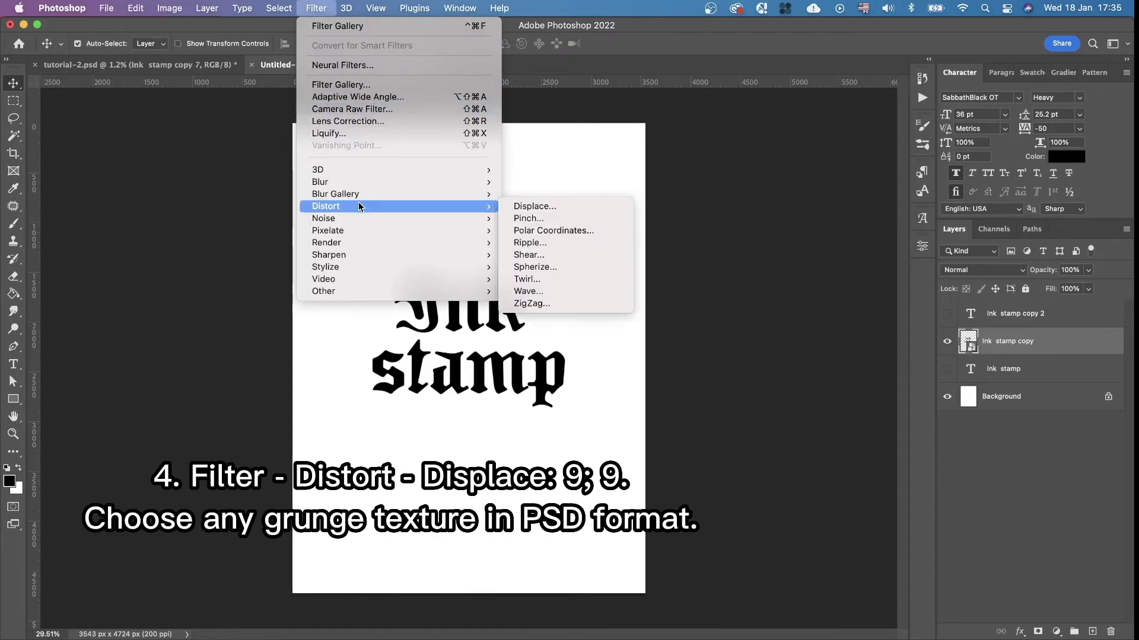
click(554, 207)
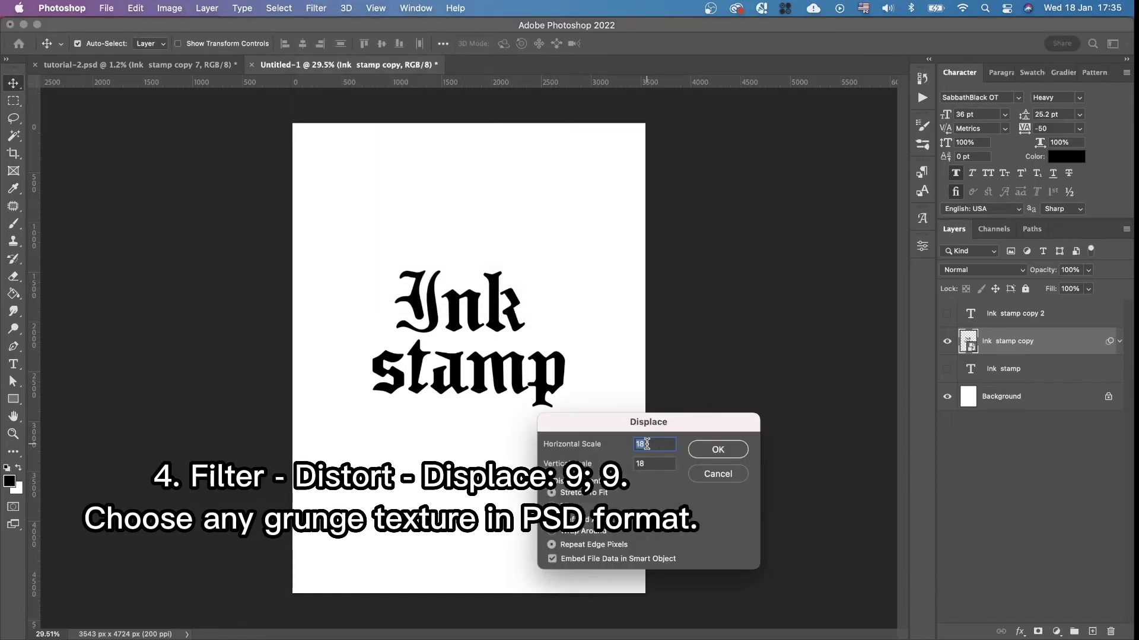
text(9)
double_click(651, 465)
text(9)
drag(624, 416, 615, 262)
click(695, 297)
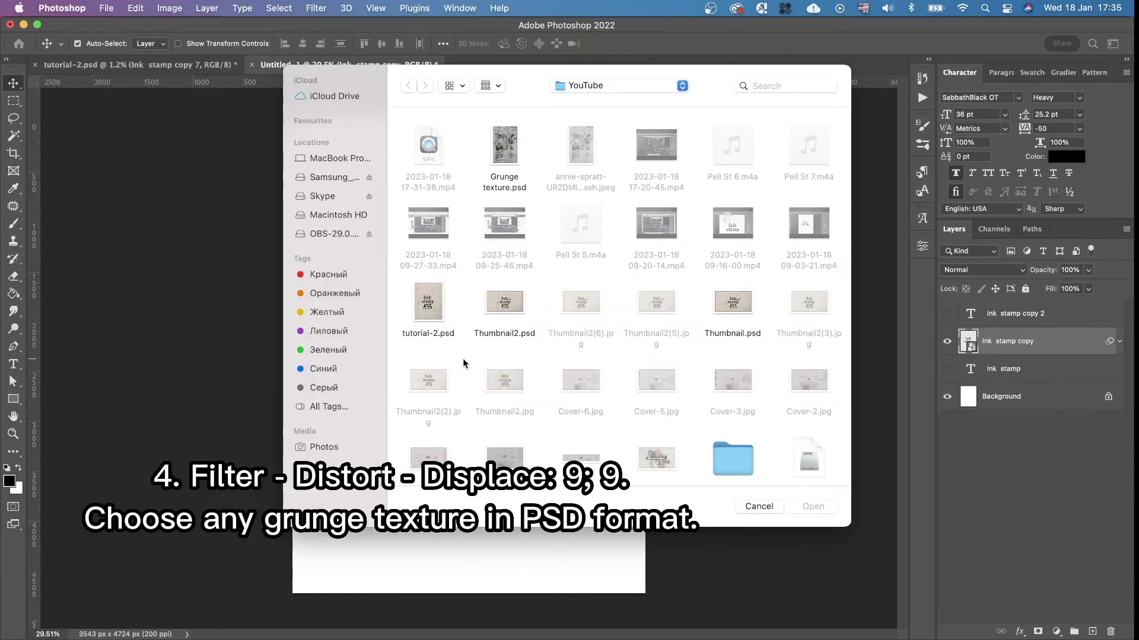
- Use Grunge texture.psd as the displacement map to roughen the lettering
click(510, 151)
click(813, 506)
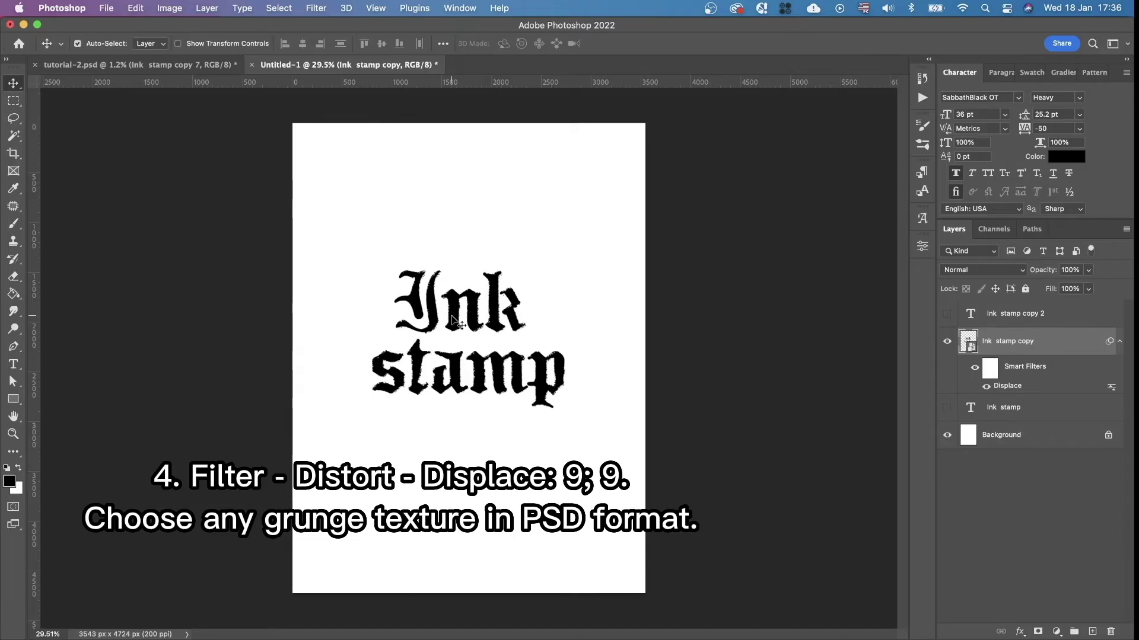
scroll(457, 323, up, 3)
scroll(456, 321, up, 2)
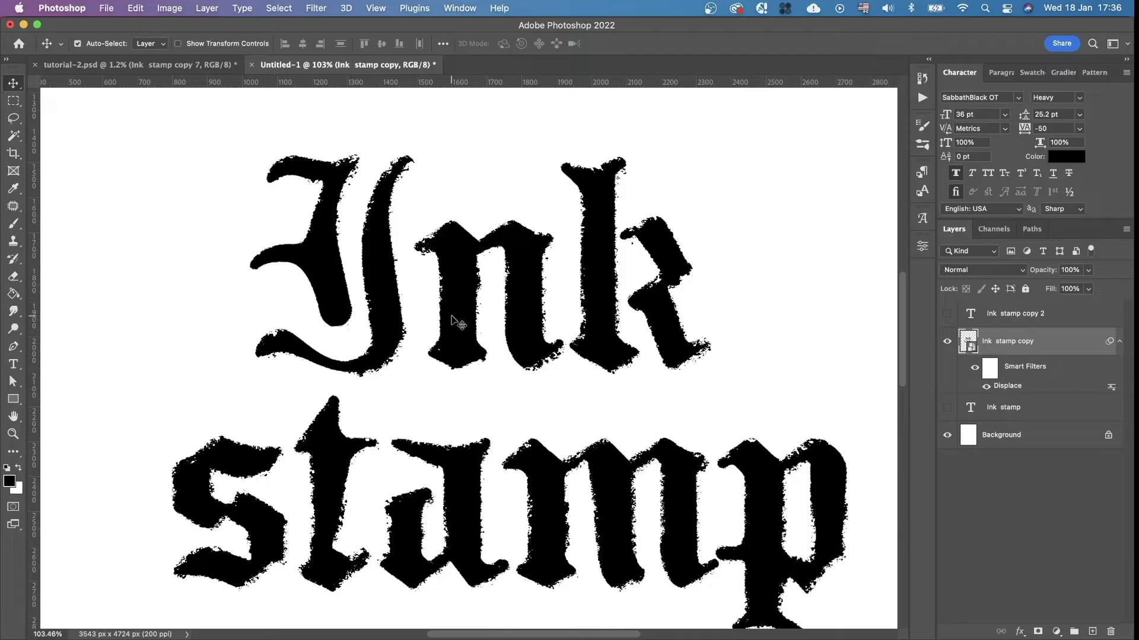
scroll(456, 321, down, 5)
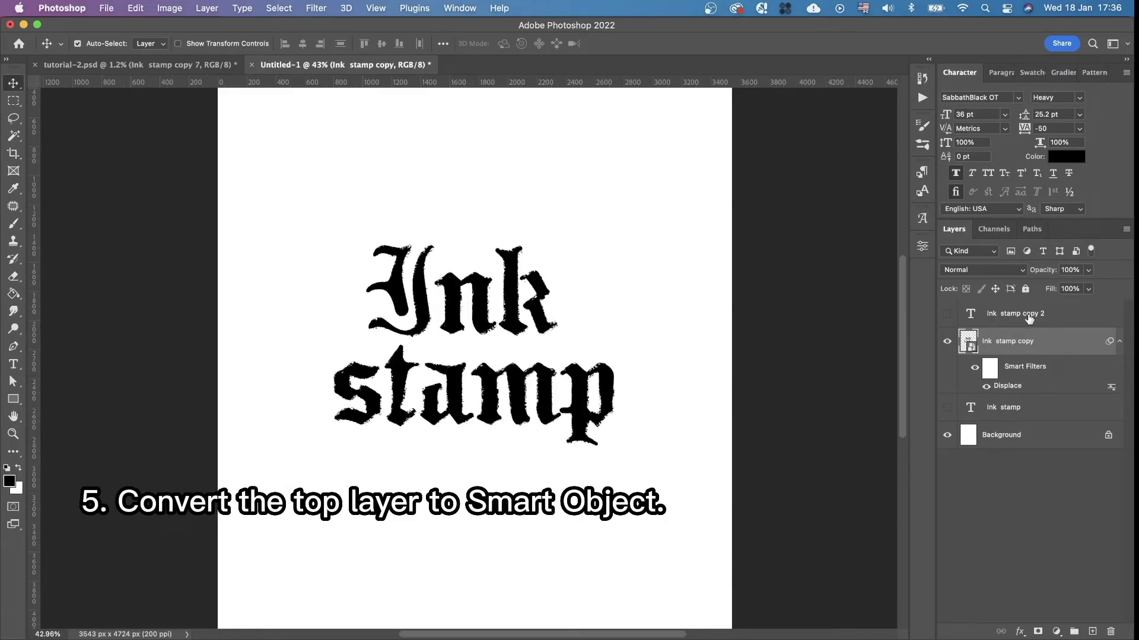
- Show Ink stamp copy 2, hide the displaced Ink stamp copy, and make copy 2 a smart object
click(1029, 316)
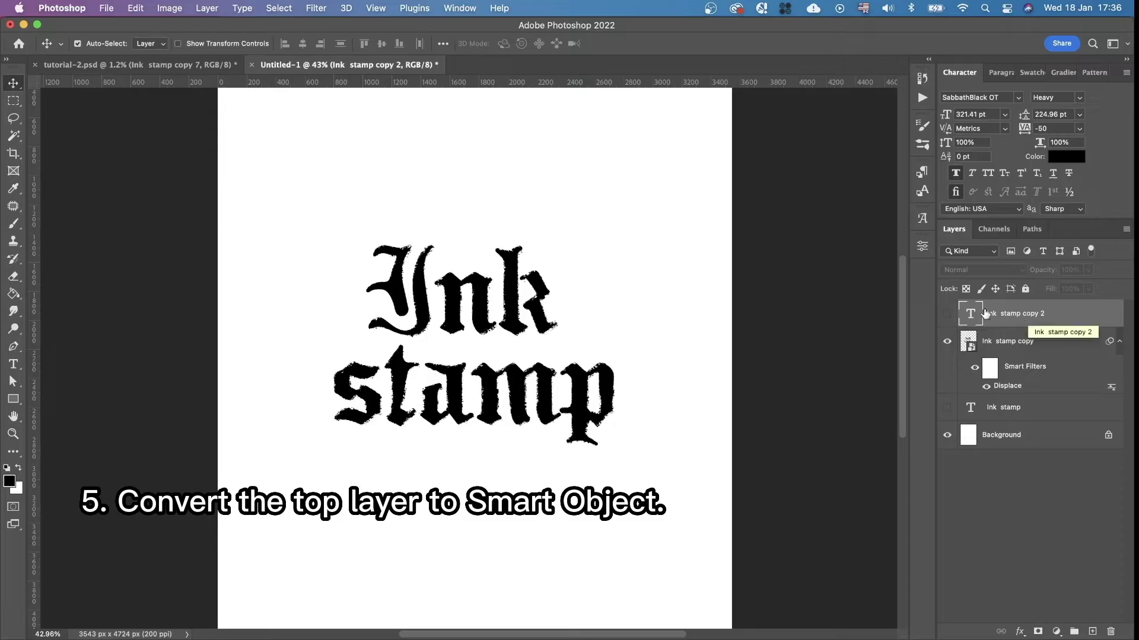
click(947, 318)
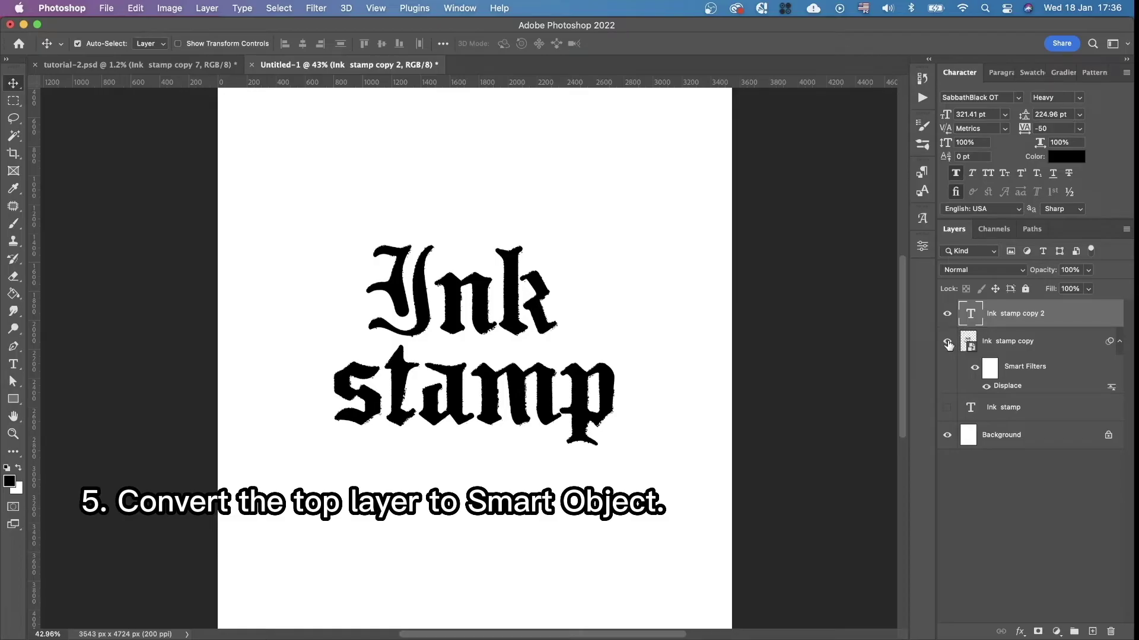
click(948, 342)
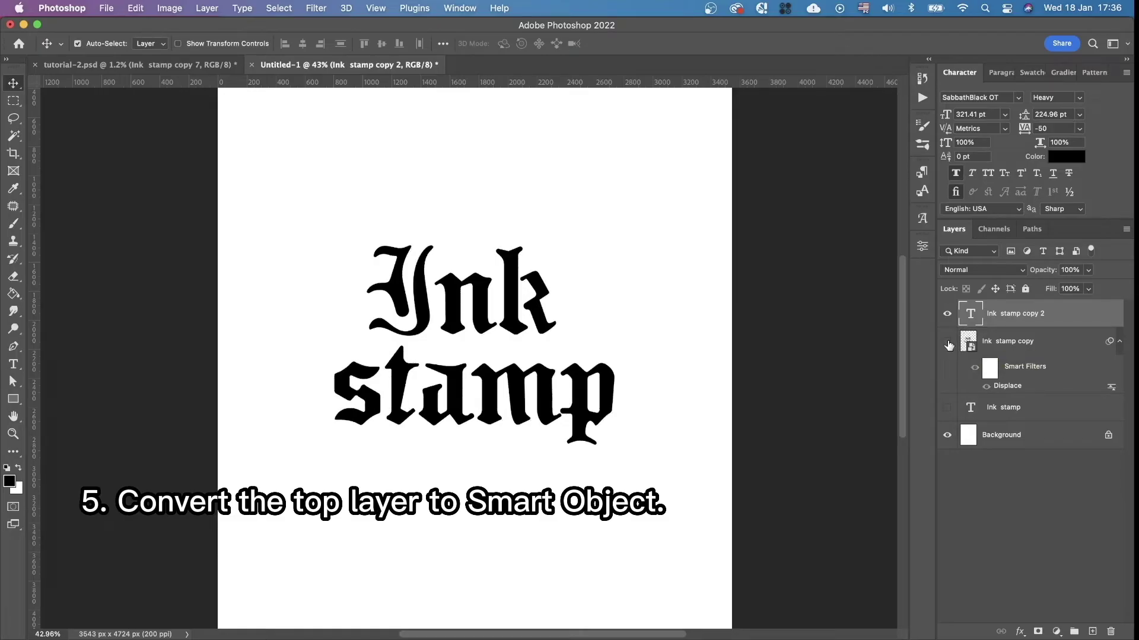
right_click(1004, 322)
click(910, 530)
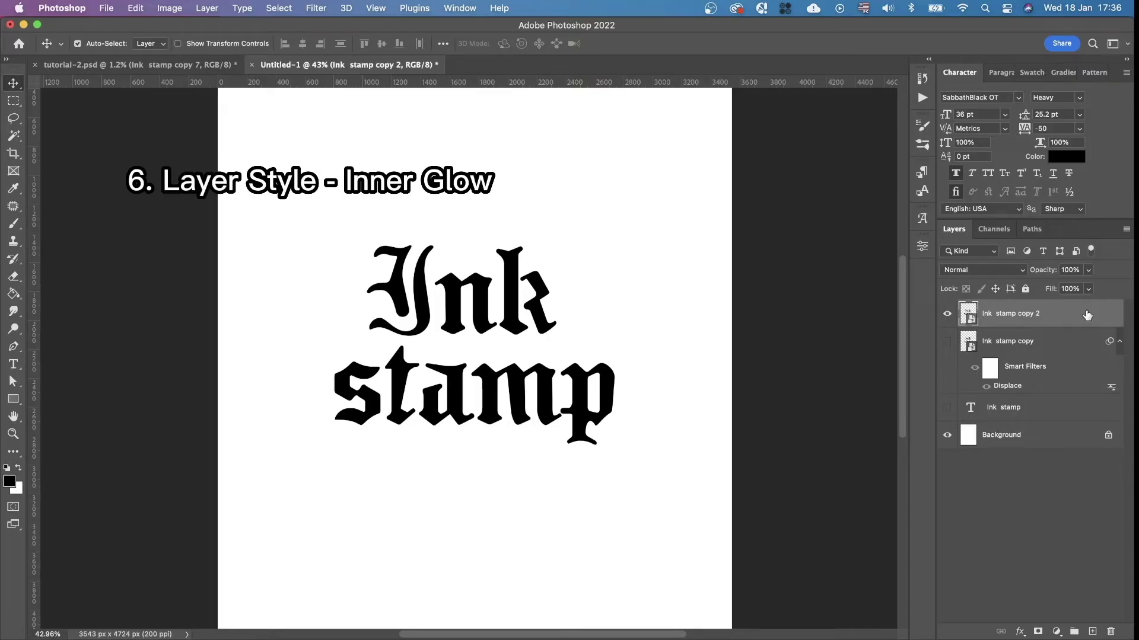
- Add an Inner Glow to Ink stamp copy 2: opacity 95, noise 53, choke 28, size 51, range 70
double_click(1086, 314)
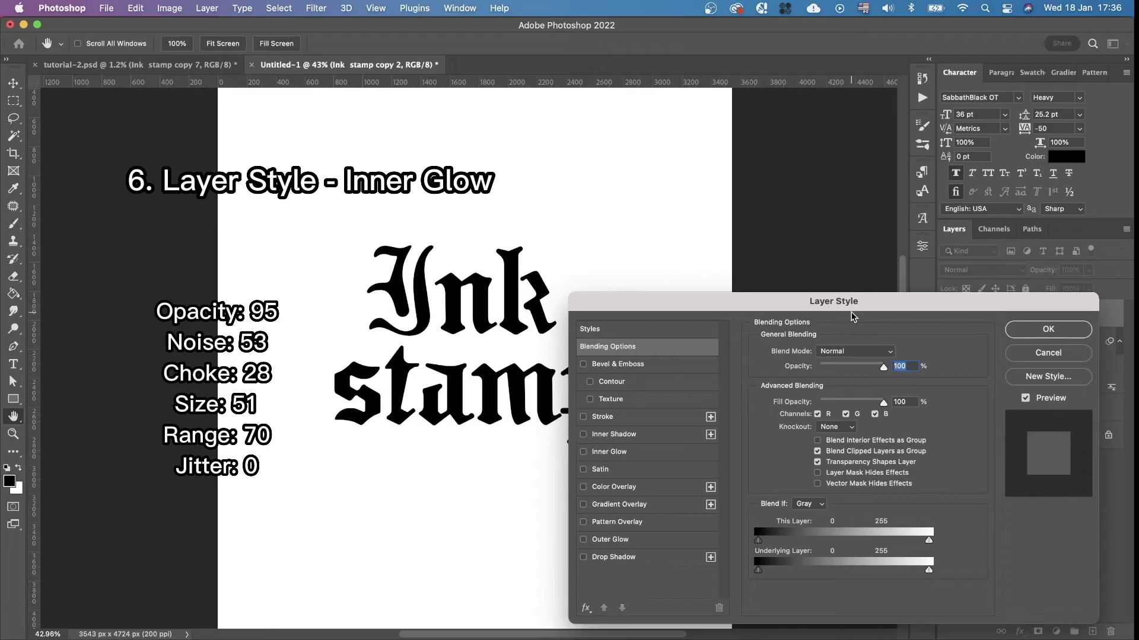
drag(854, 306, 830, 224)
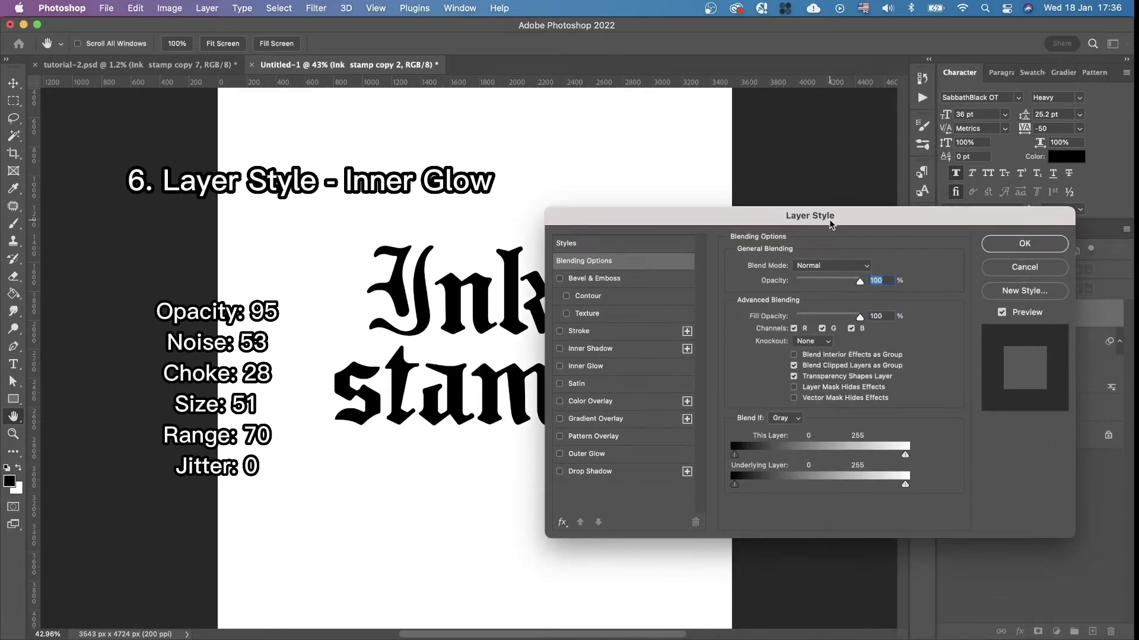
click(561, 366)
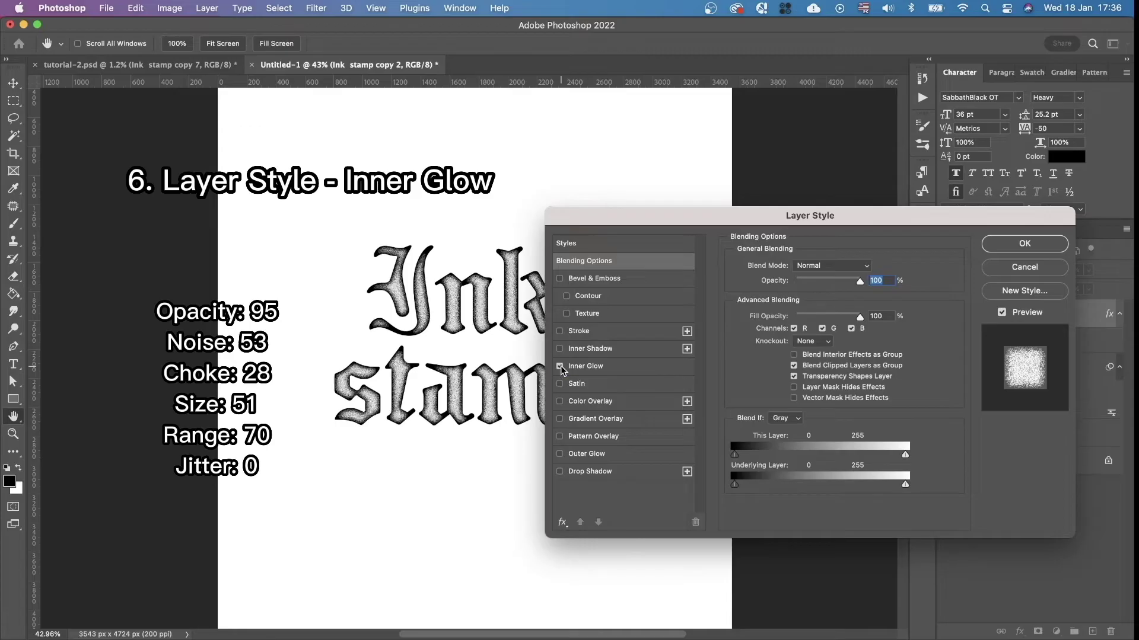
click(602, 370)
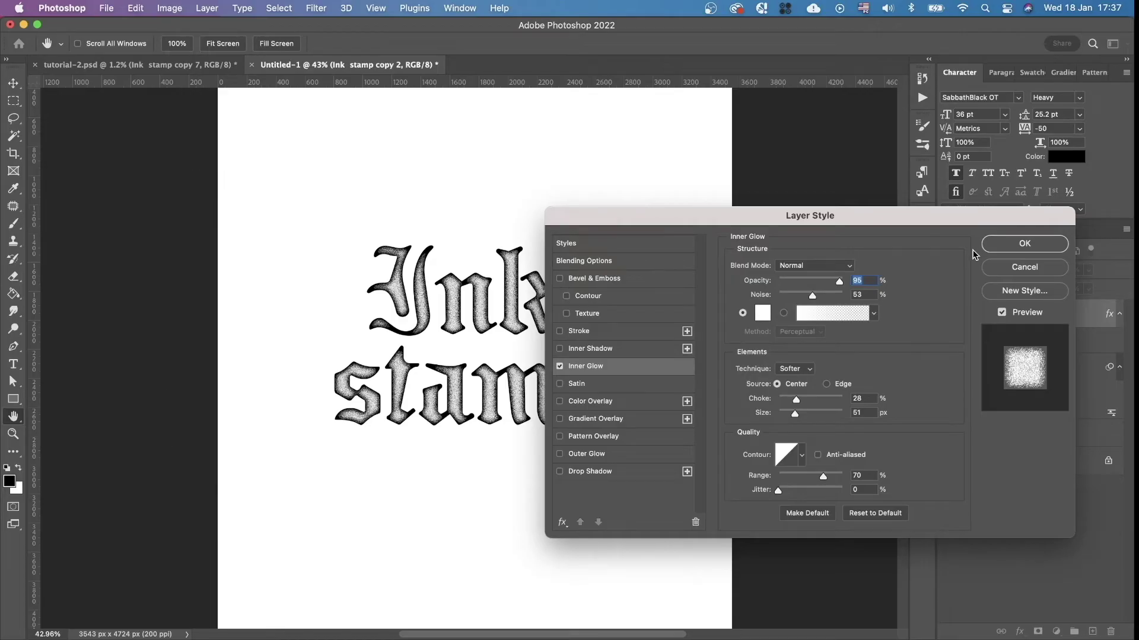
click(1016, 243)
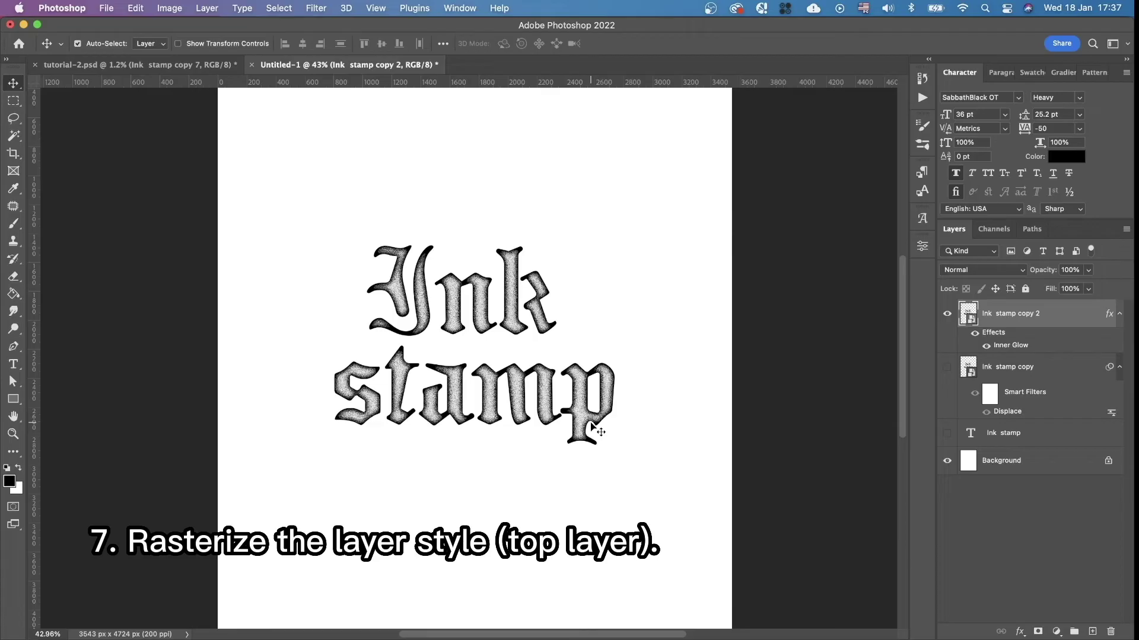
- Rasterize the Inner Glow layer style on the Ink stamp copy 2 layer
right_click(1016, 319)
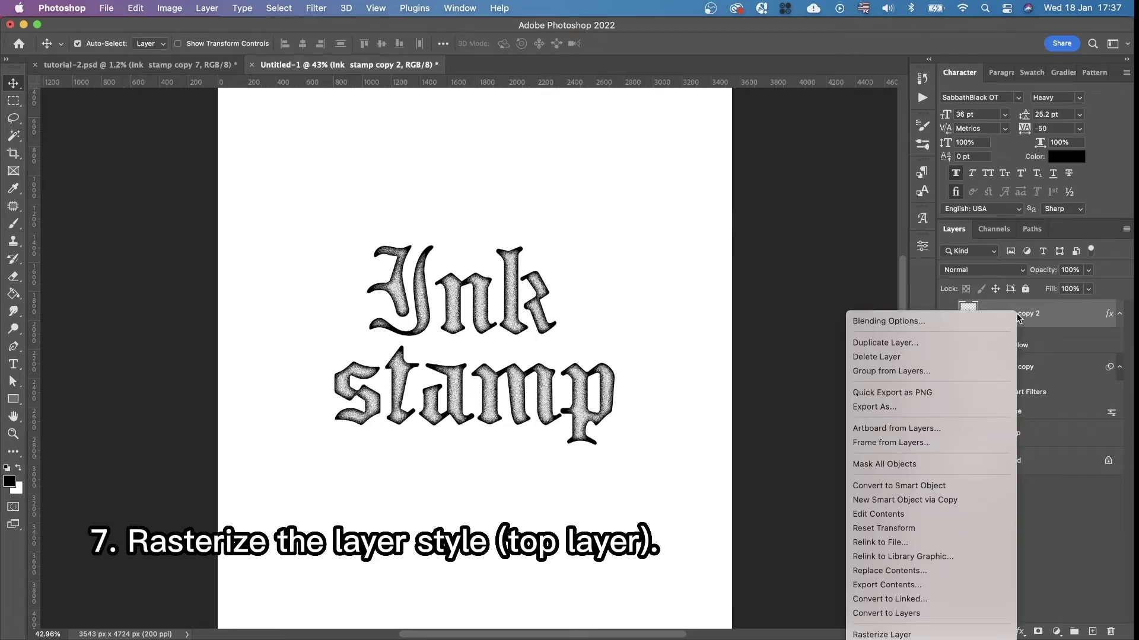
scroll(925, 585, down, 3)
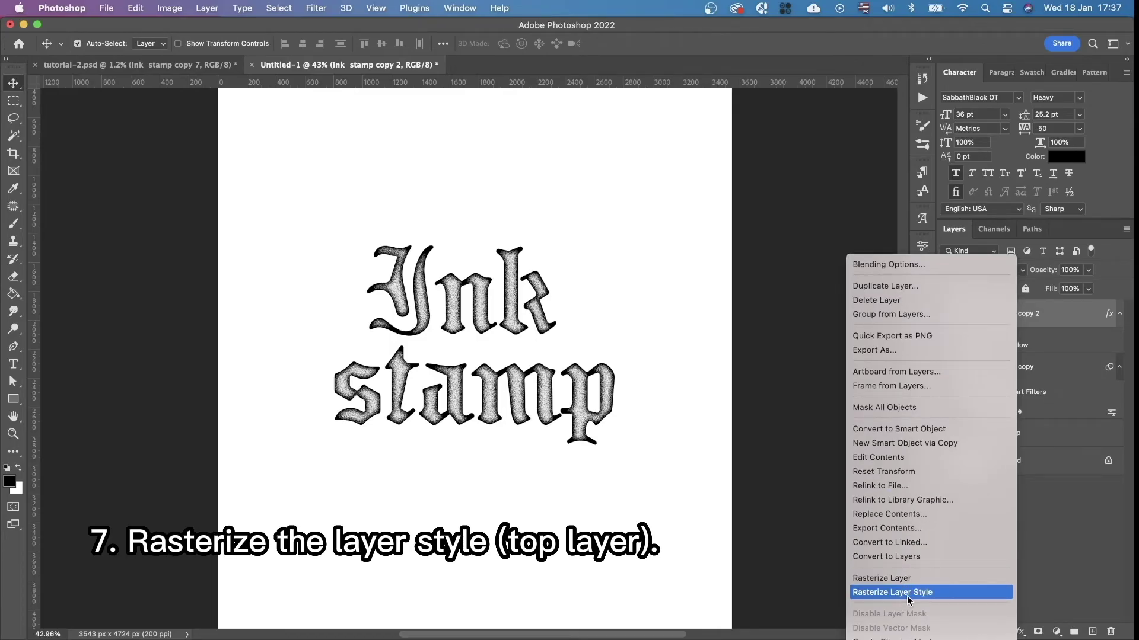
click(907, 593)
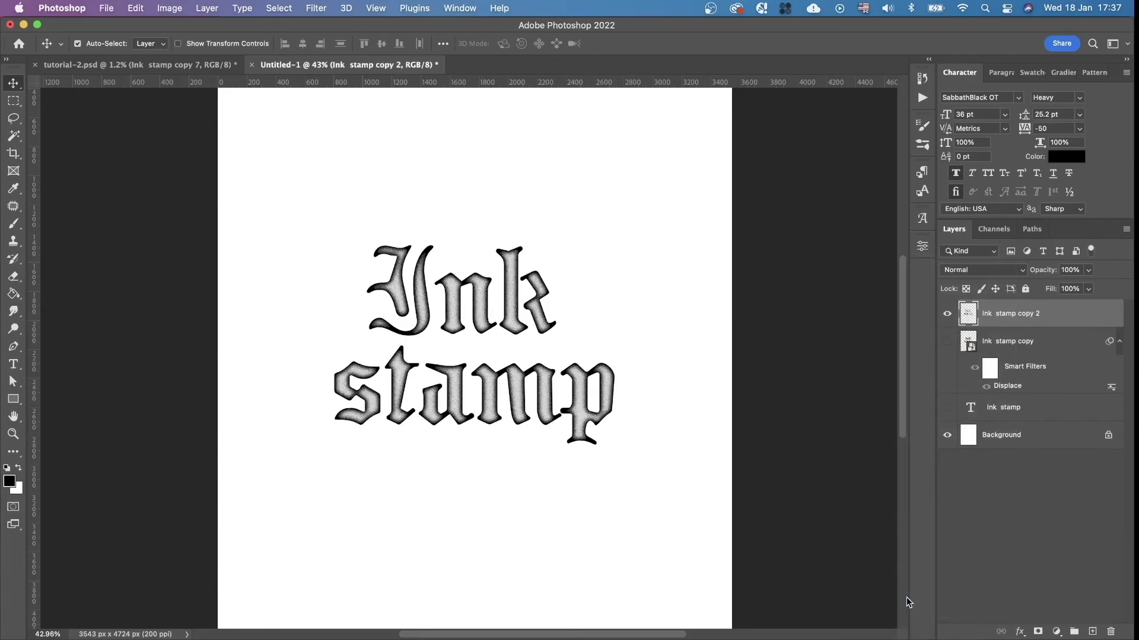
- Apply the Pixelate > Mezzotint filter with Grainy Dots type to Ink stamp copy 2
click(316, 9)
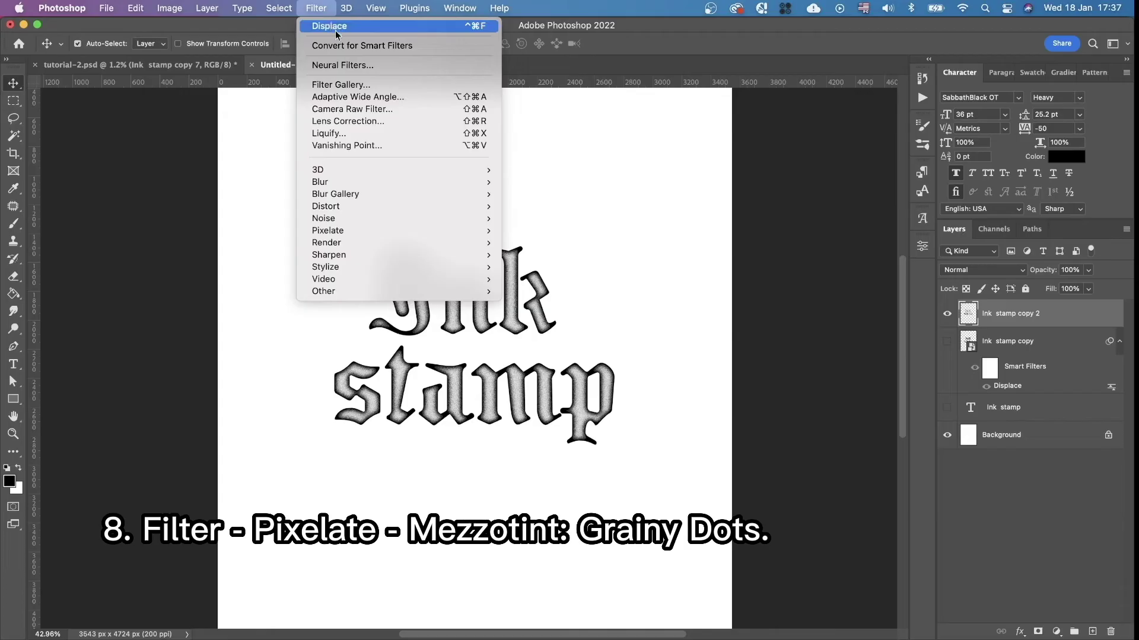
mouse_move(380, 232)
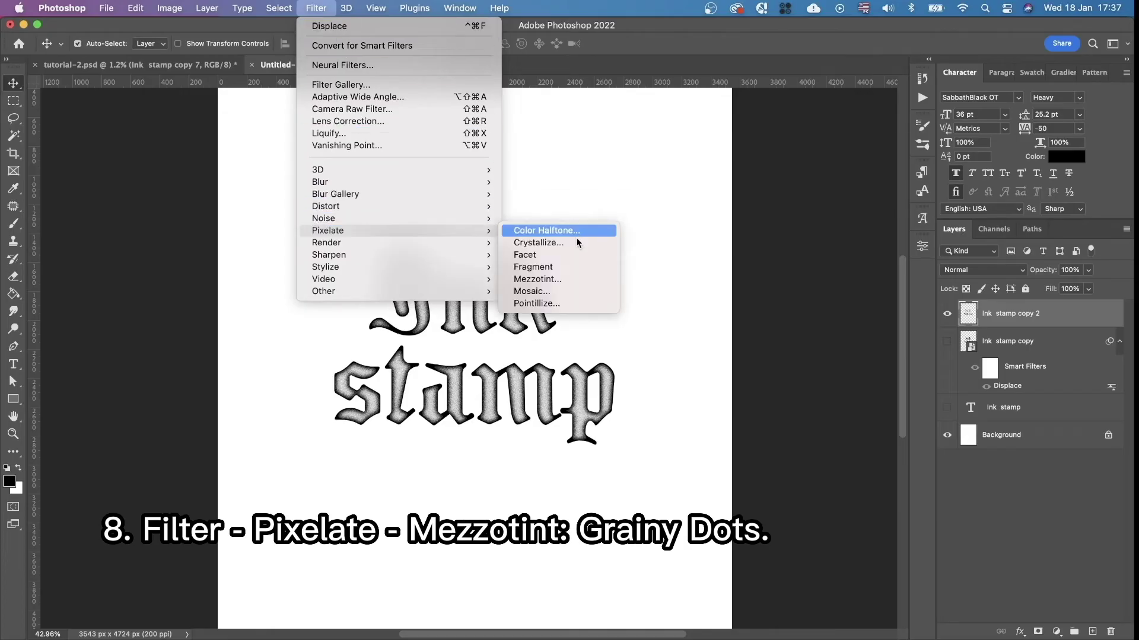
click(568, 280)
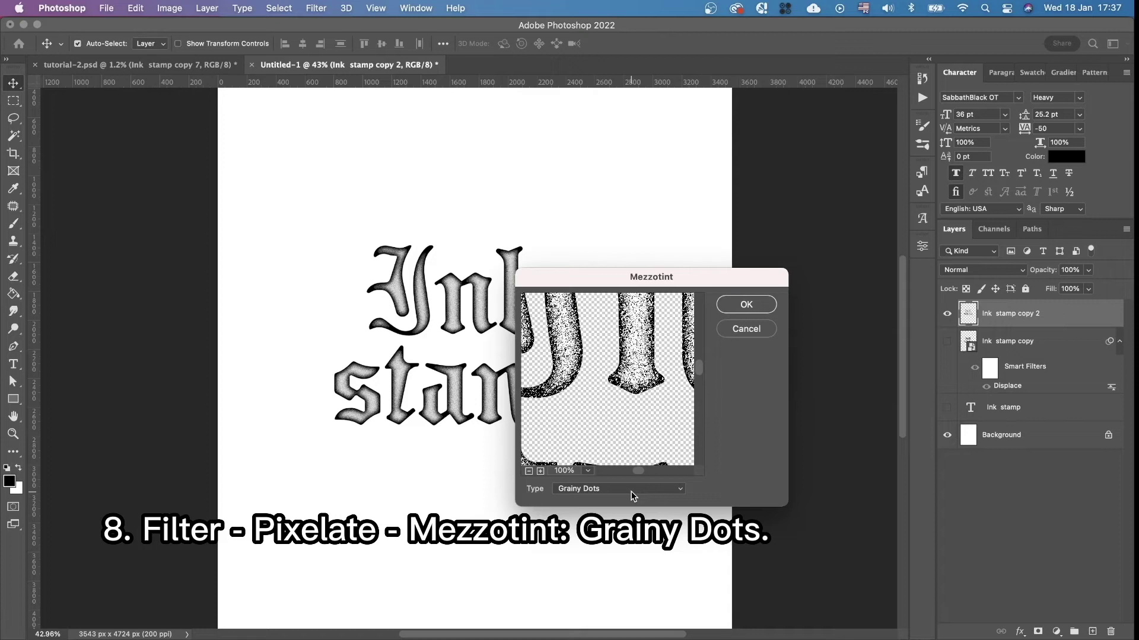
click(753, 303)
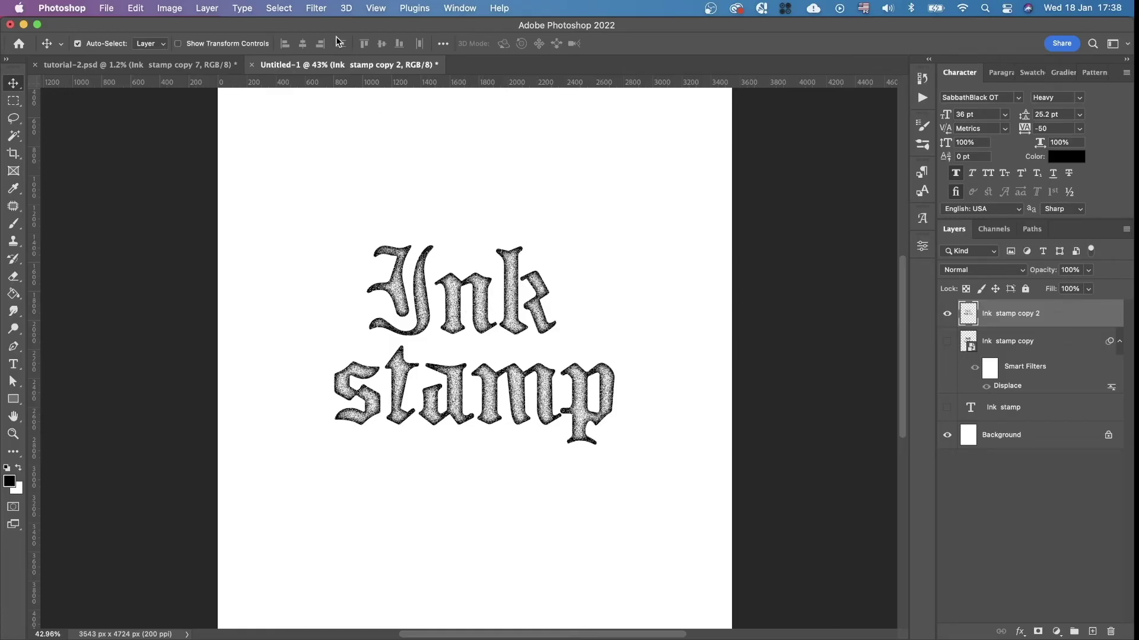
- Apply the Filter Gallery's Sketch > Stamp with Light/Dark Balance 2 and Smoothness 1
click(316, 8)
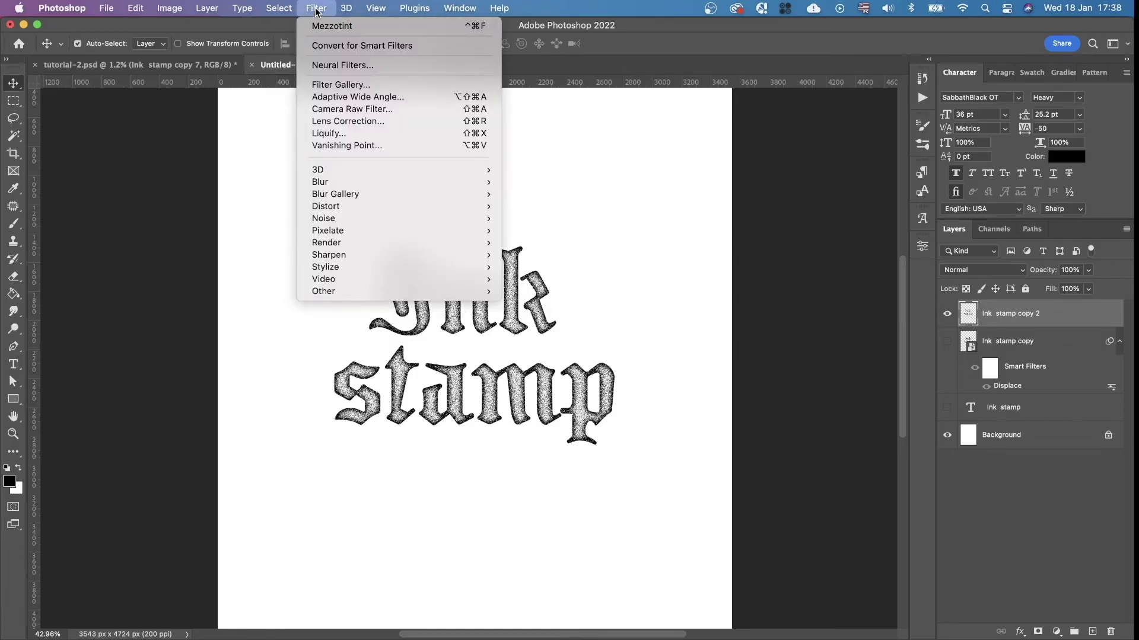
click(364, 87)
drag(364, 91, 202, 31)
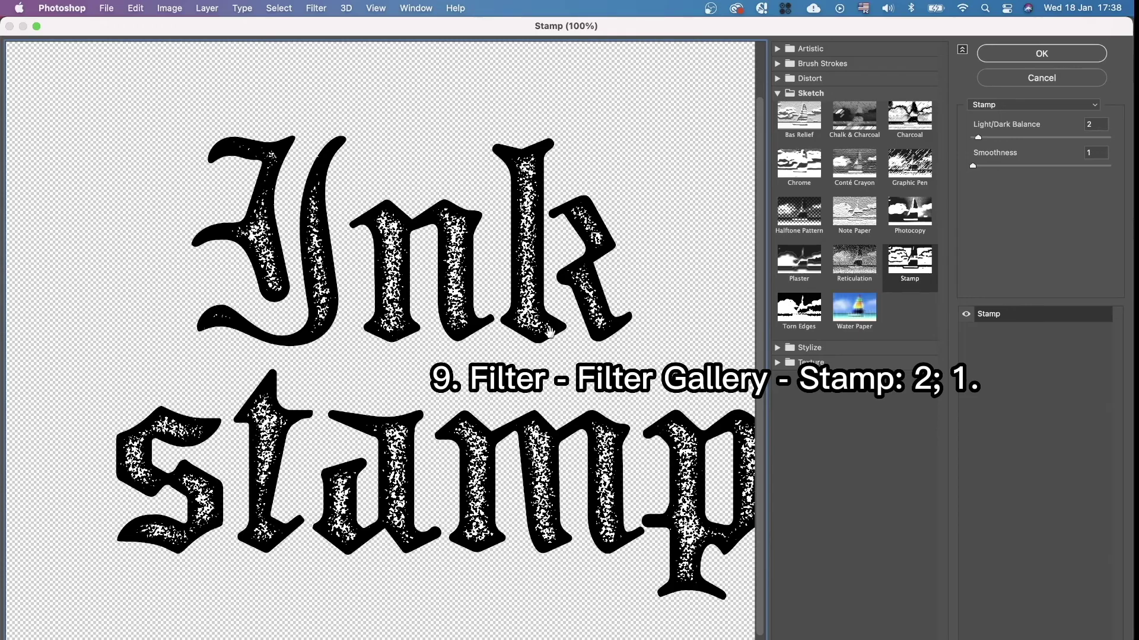
drag(978, 138, 1038, 169)
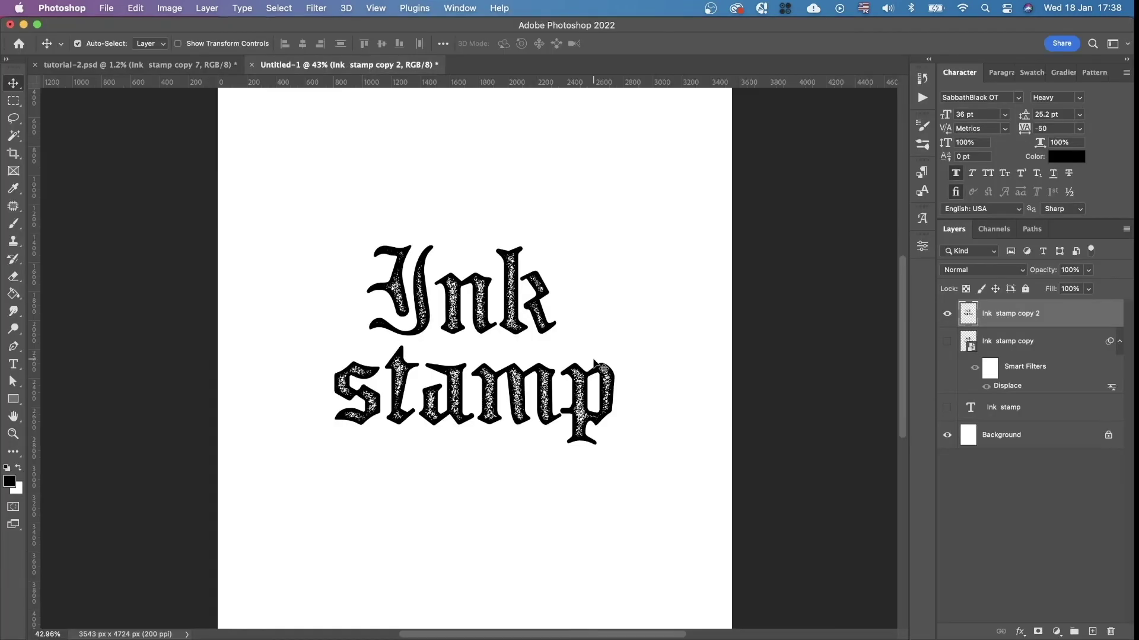
- Make Ink stamp copy visible again and set Ink stamp copy 2 to Screen blend mode
click(946, 343)
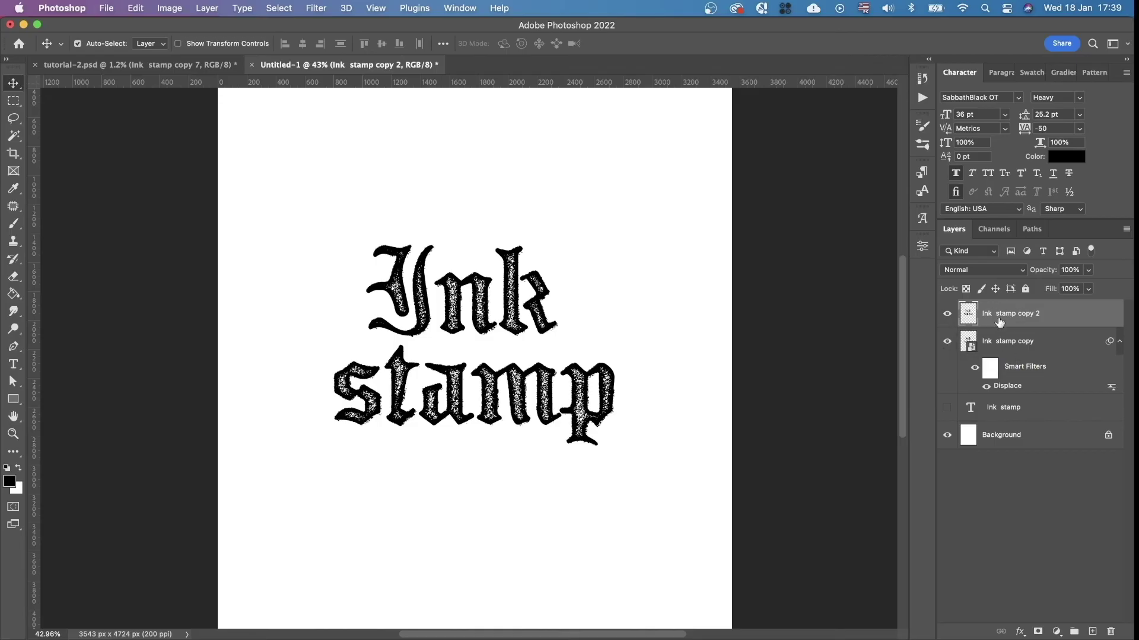
click(984, 269)
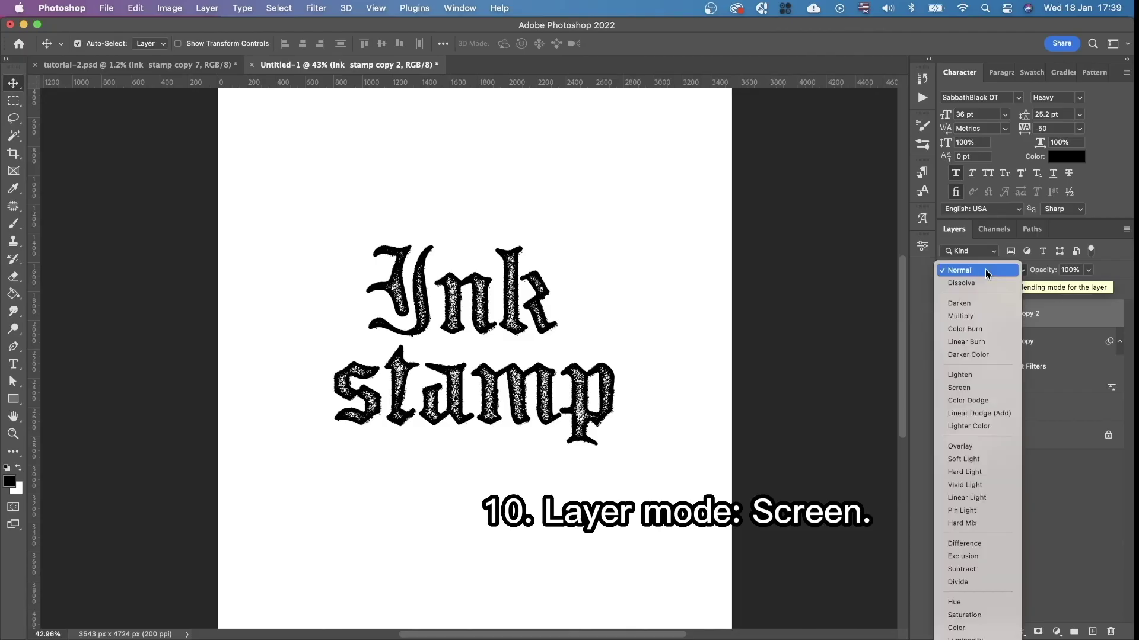
click(969, 389)
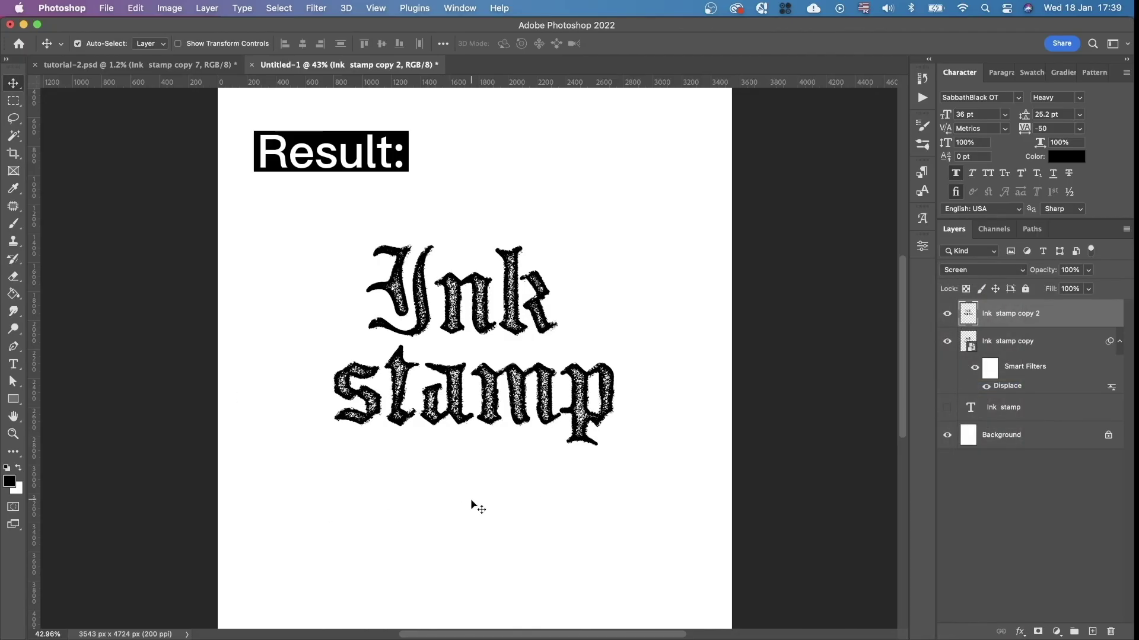